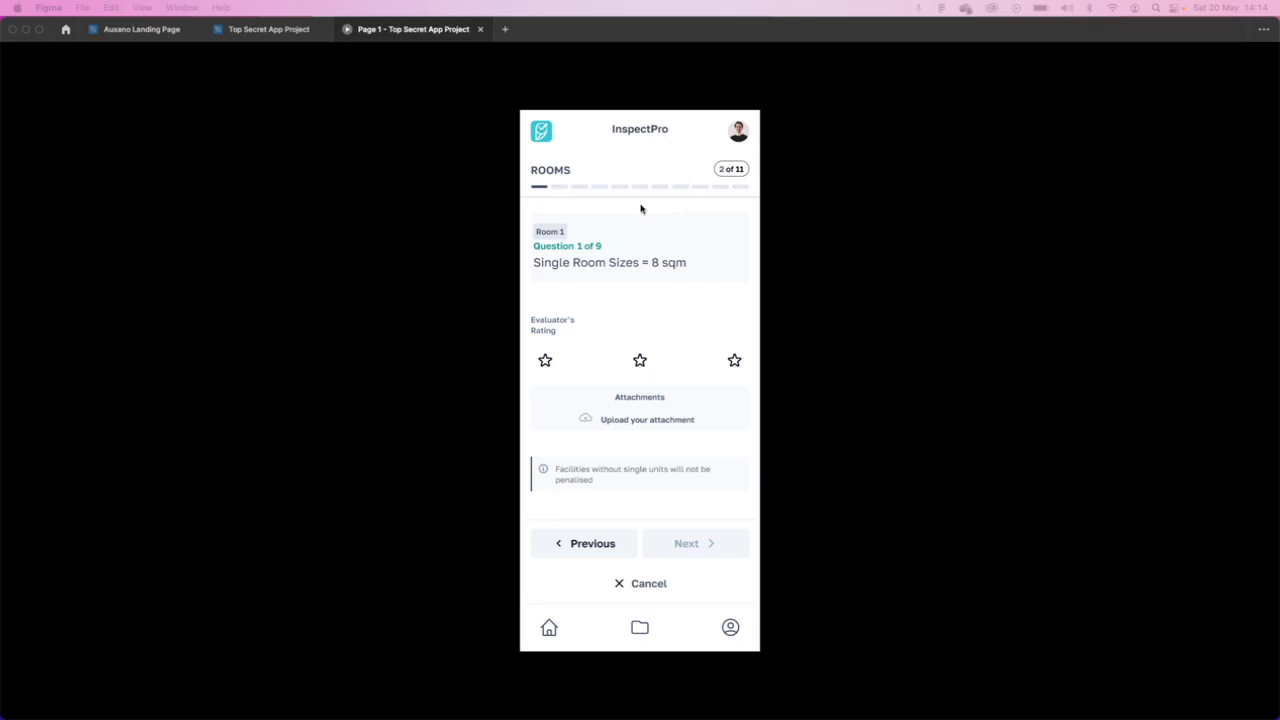
- Examine the InspectPro prototype's Rooms question screen from its progress header down to the bottom navigation
scroll(641, 209, "up", 5)
scroll(641, 209, "down", 2)
scroll(641, 209, "up", 1)
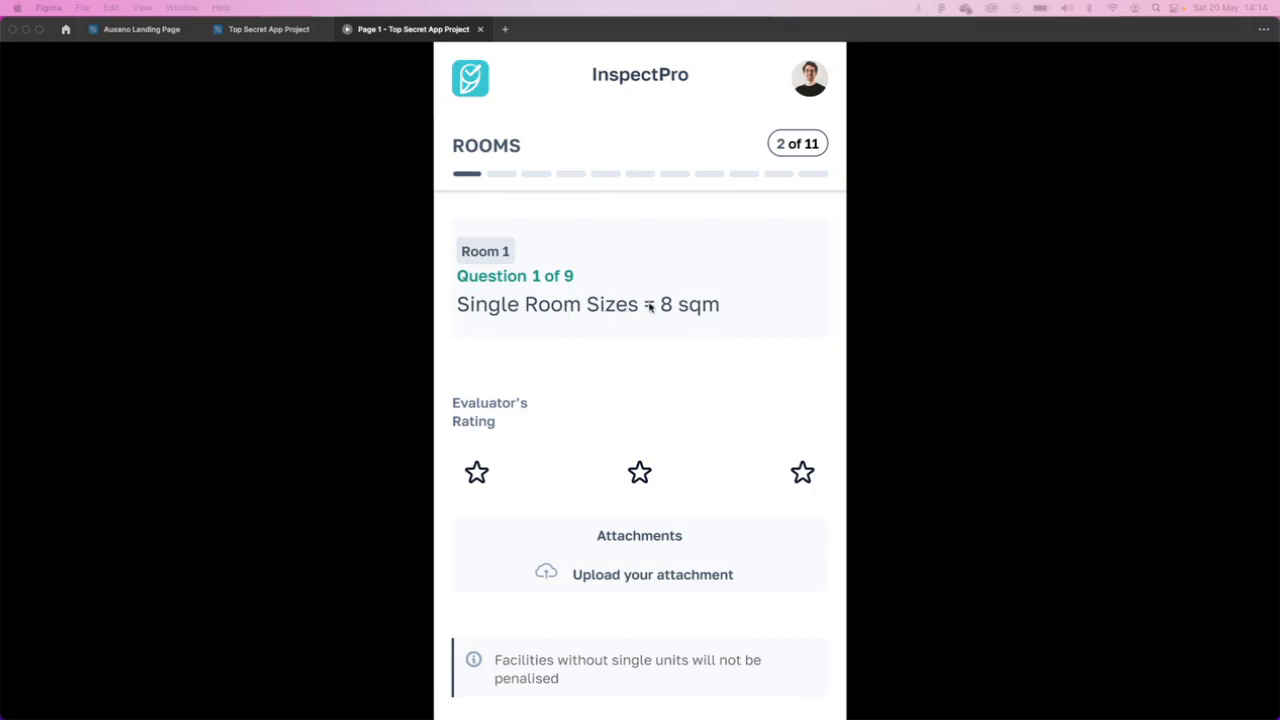
scroll(648, 304, "down", 2)
scroll(495, 334, "down", 2)
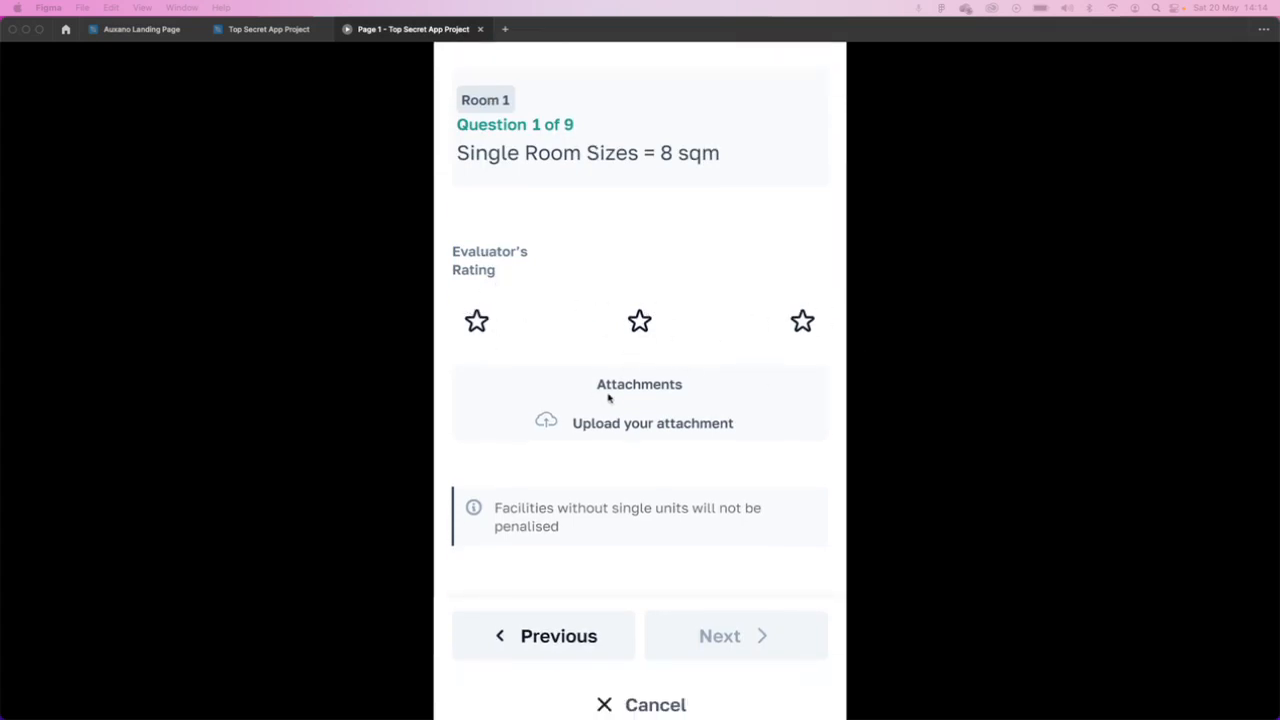
scroll(608, 405, "down", 3)
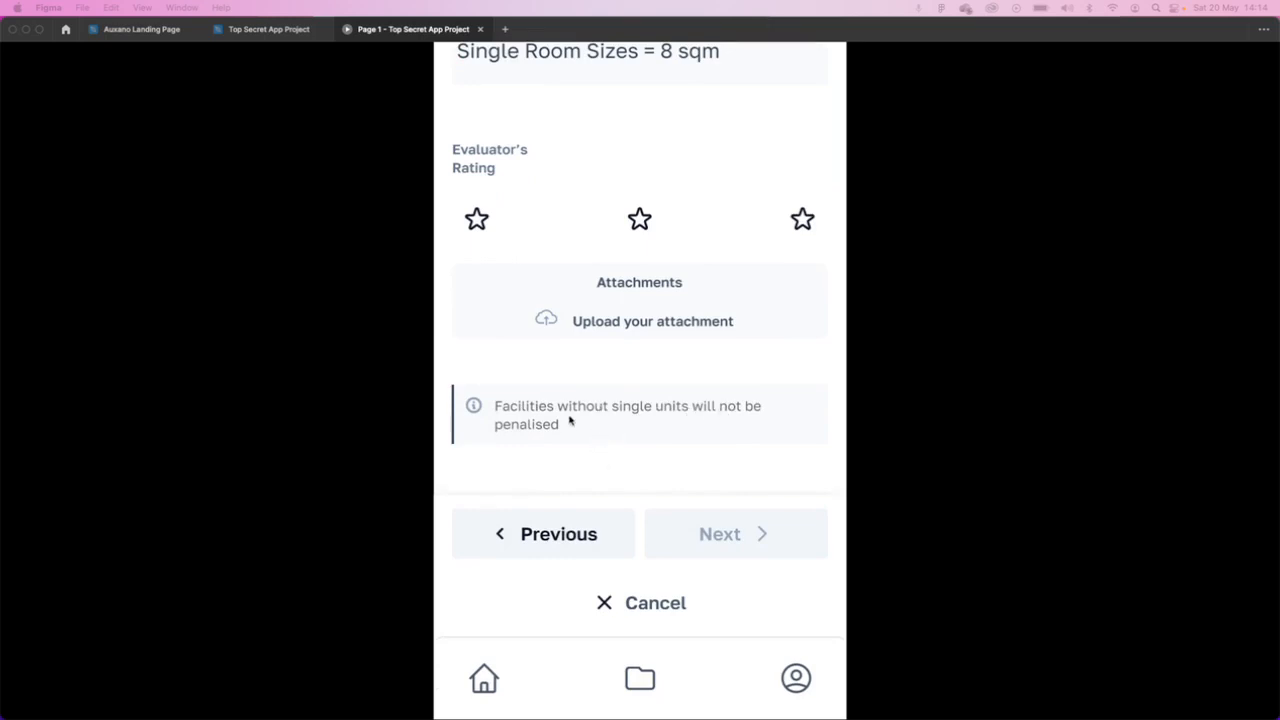
scroll(570, 437, "up", 5)
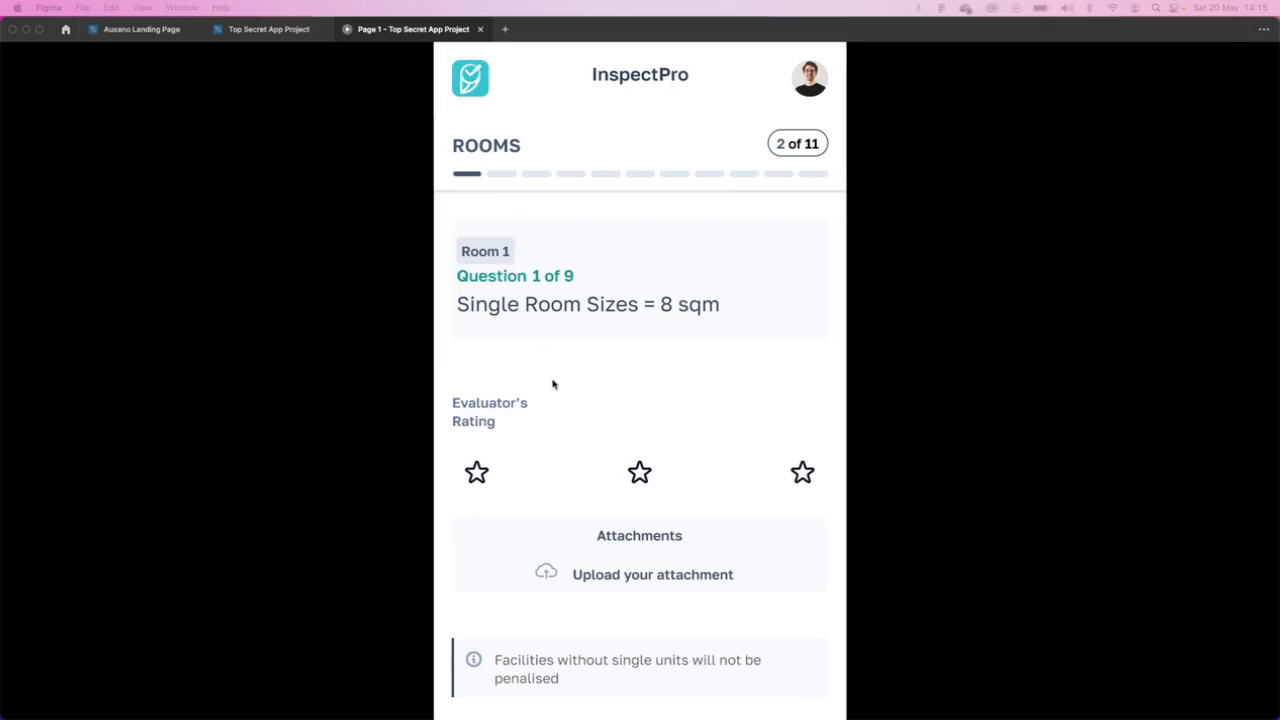
scroll(553, 385, "down", 3)
scroll(559, 397, "down", 2)
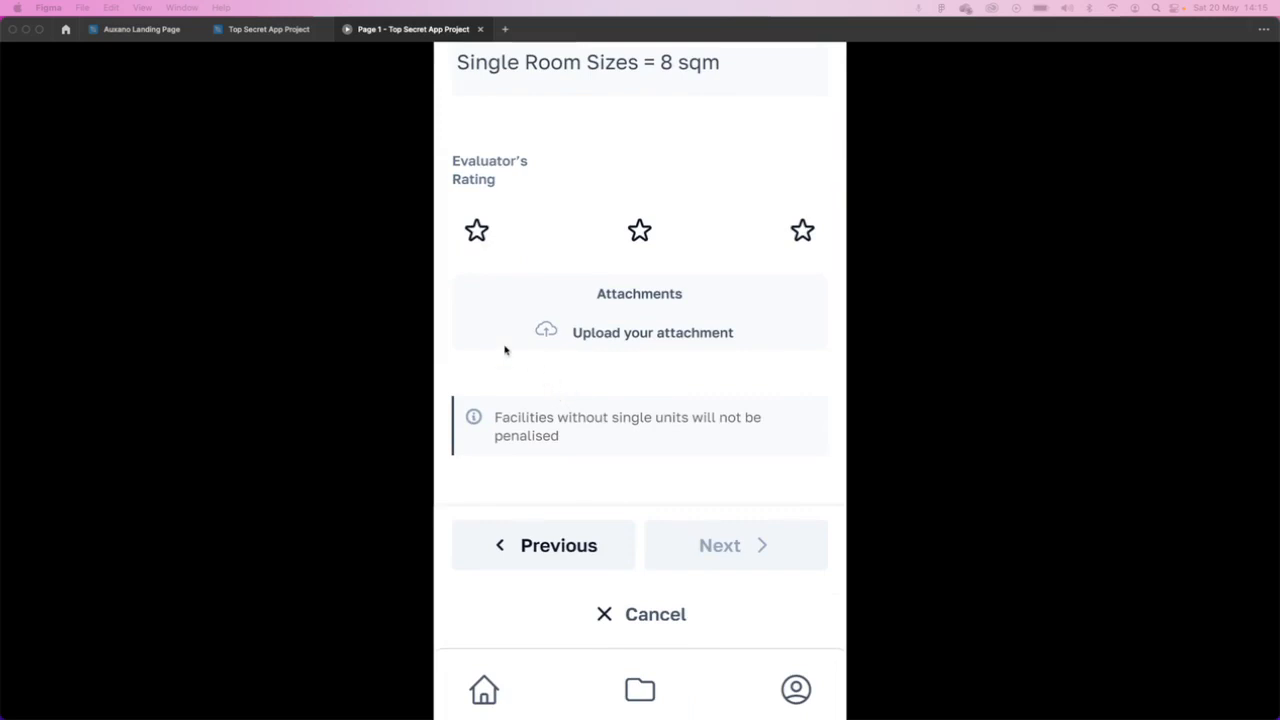
- Switch to the Top Secret App Project design file and expand Frame 2408 and its Screen instance to show the child layers
left_click(245, 30)
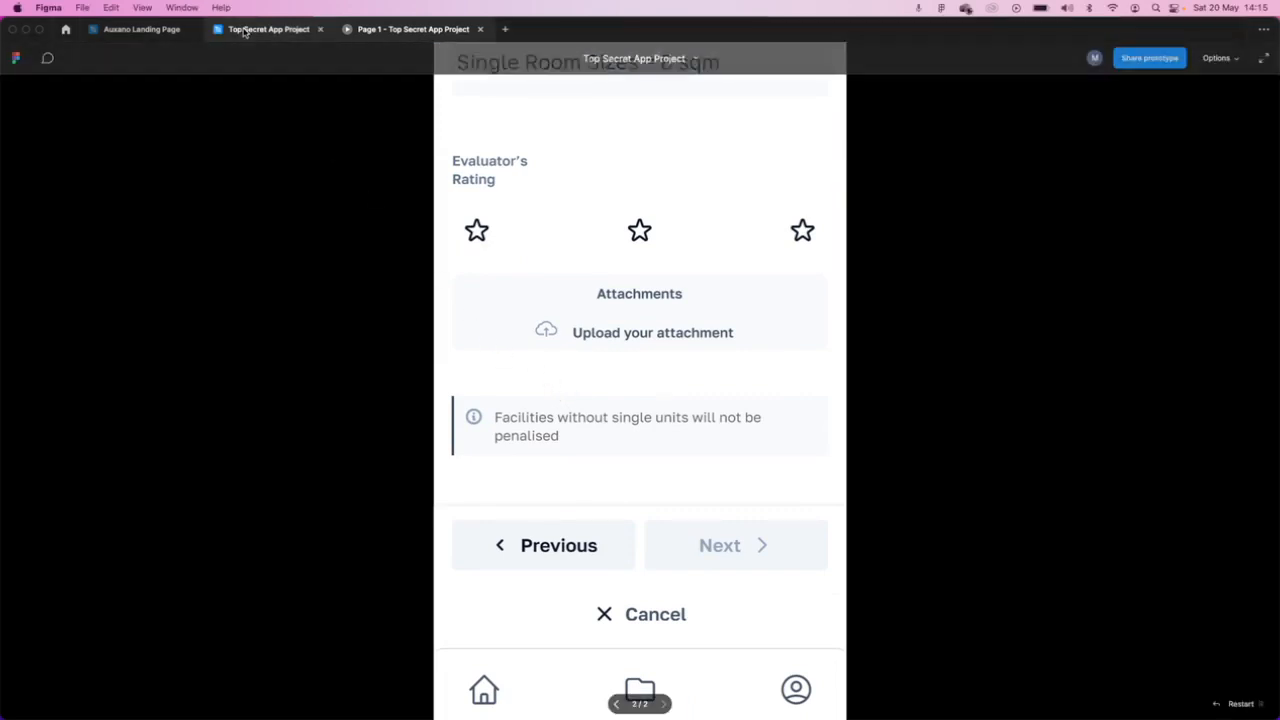
left_click(250, 31)
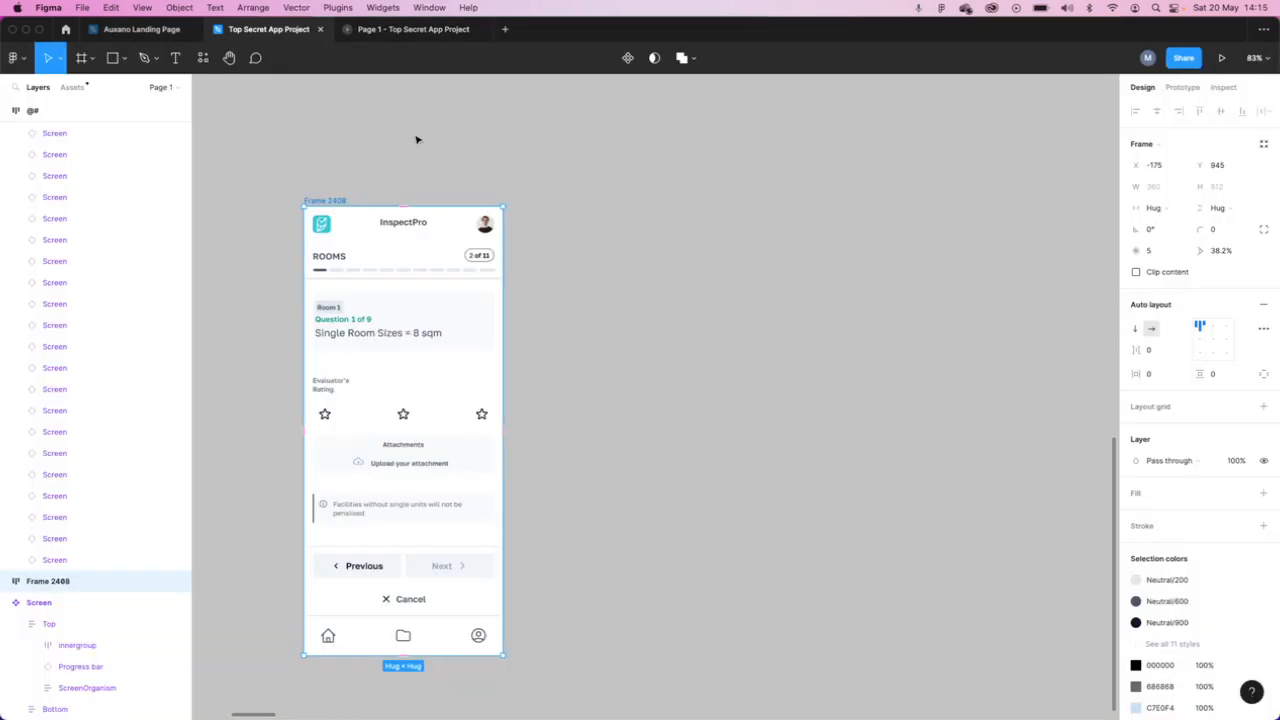
scroll(500, 322, "up", 2)
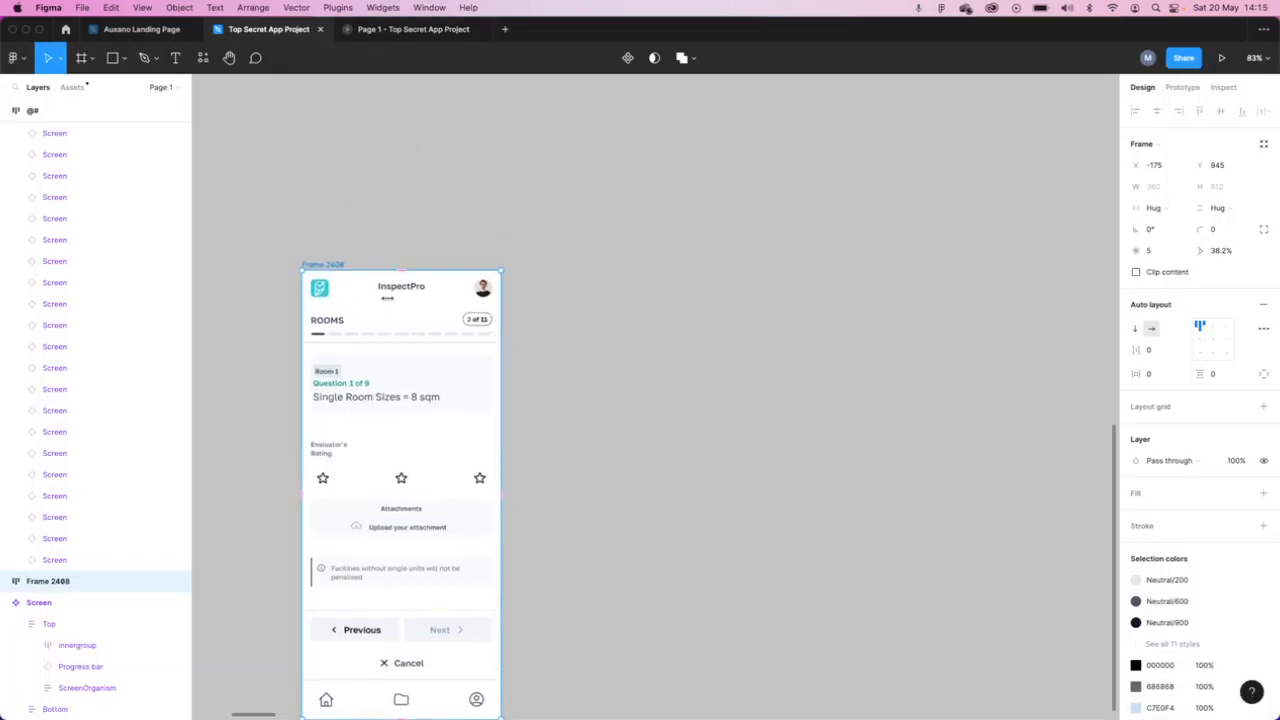
left_click(5, 582)
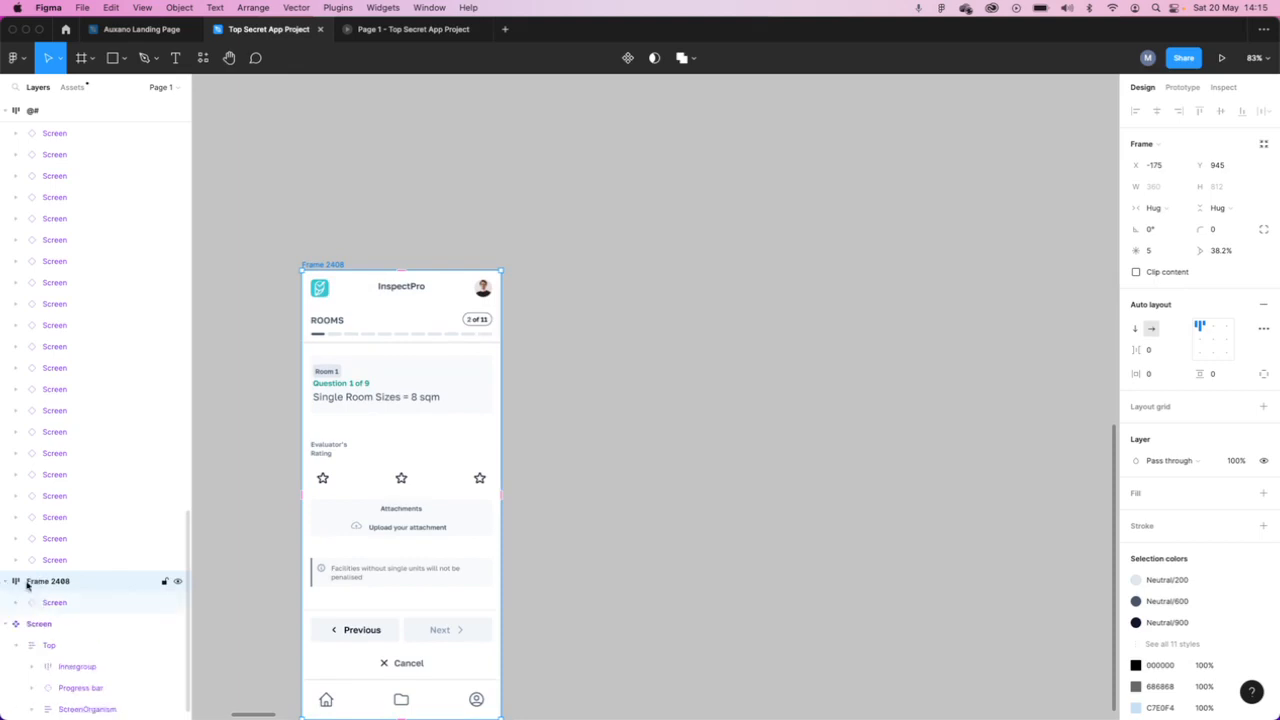
left_click(84, 603)
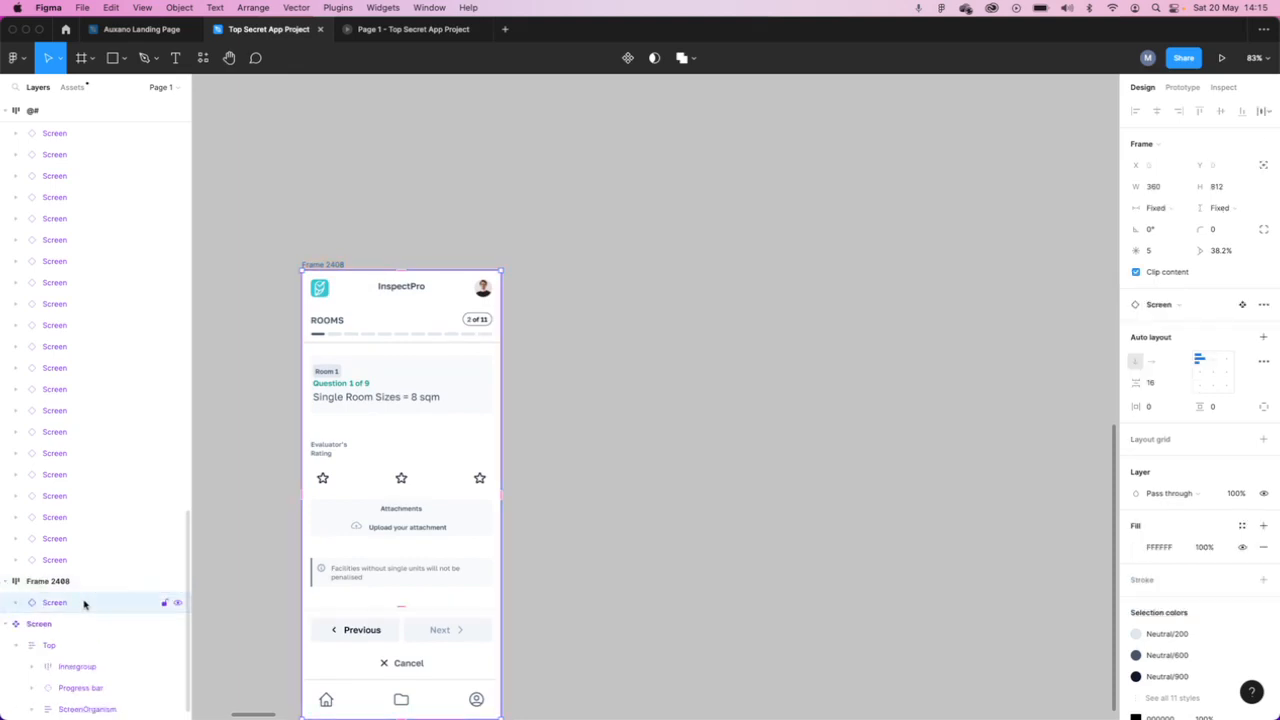
left_click(14, 603)
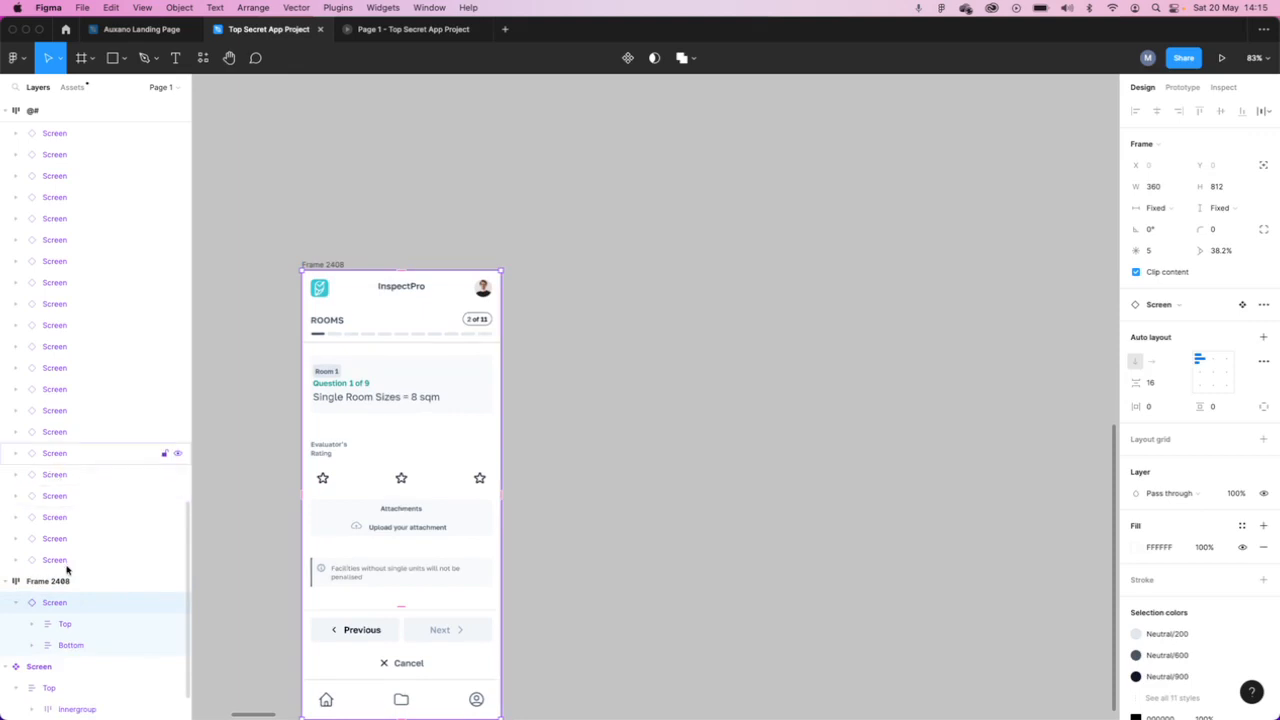
- Expand the instance's Top and ScreenOrganism layers, and preview the hidden #Looper layer before hiding it again
scroll(88, 672, "down", 2)
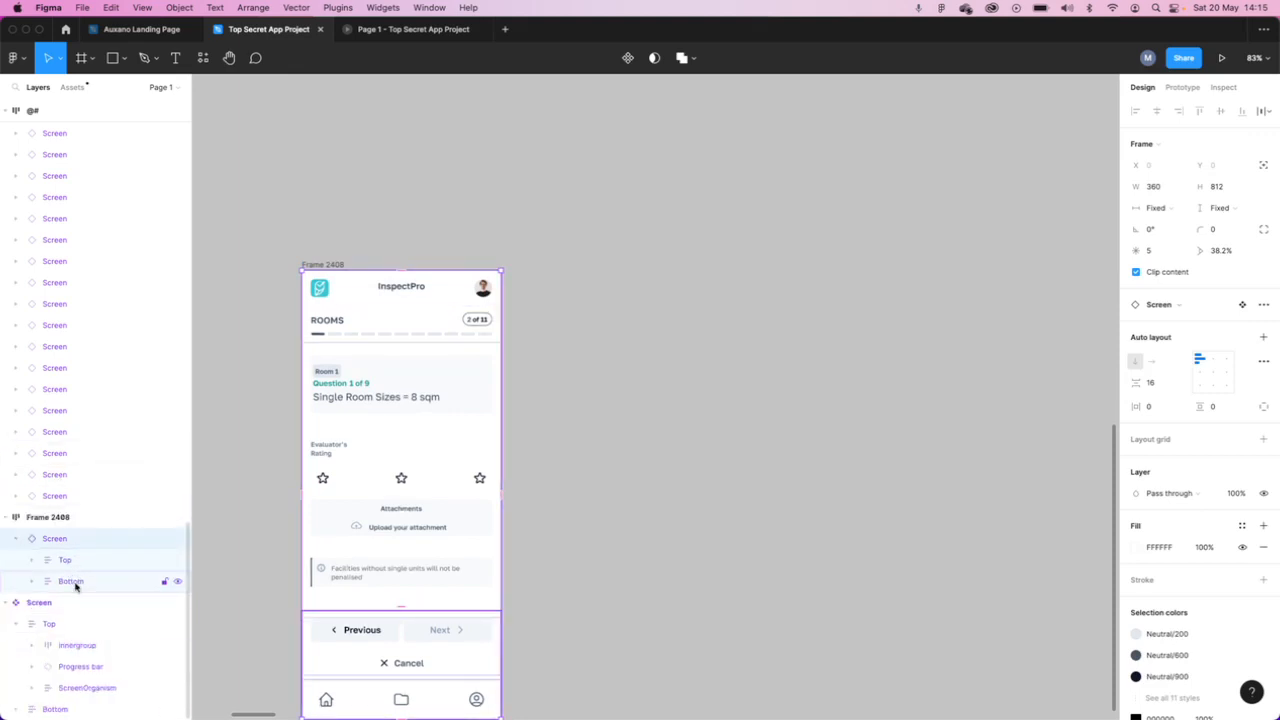
scroll(470, 585, "down", 5)
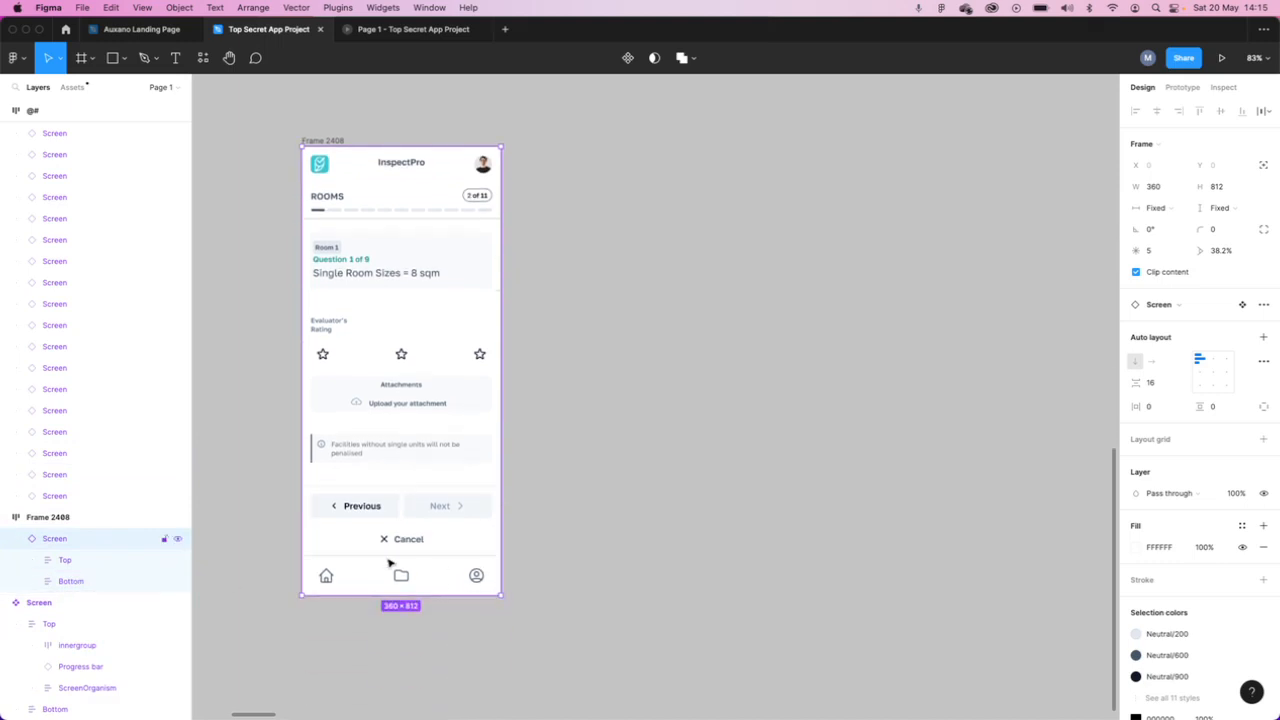
scroll(390, 563, "up", 5)
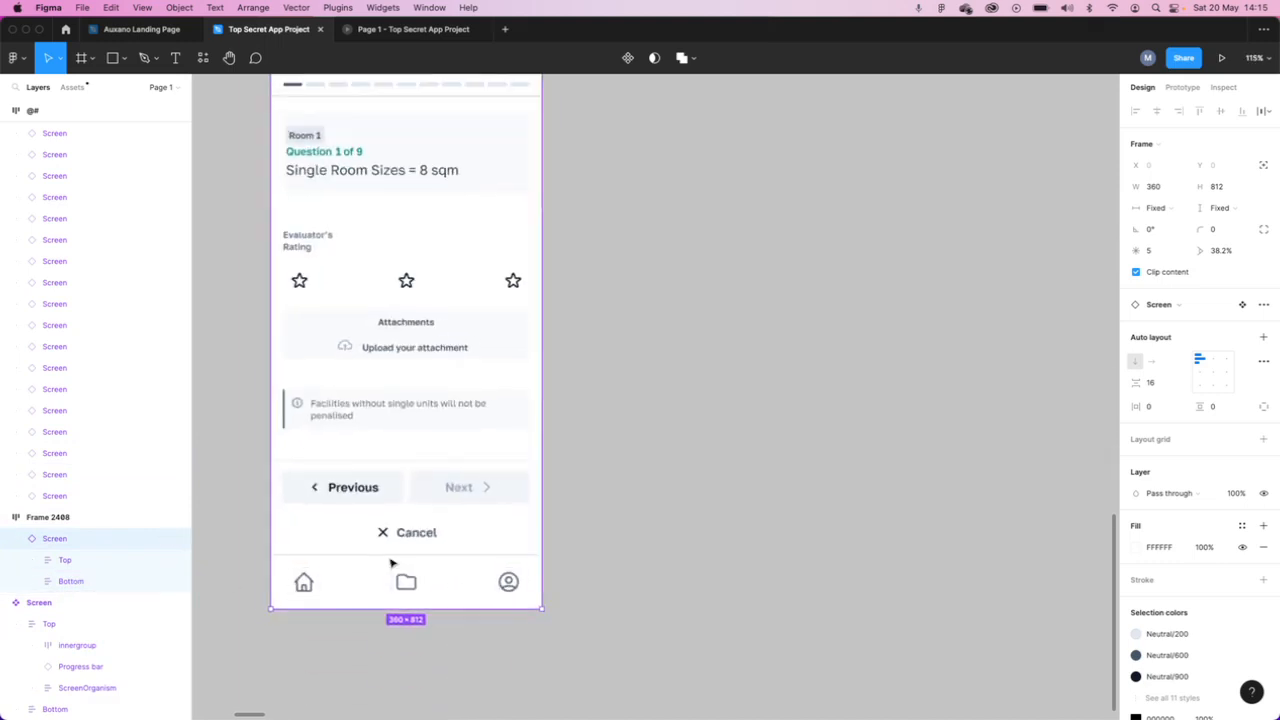
scroll(400, 565, "up", 8)
scroll(408, 567, "down", 4)
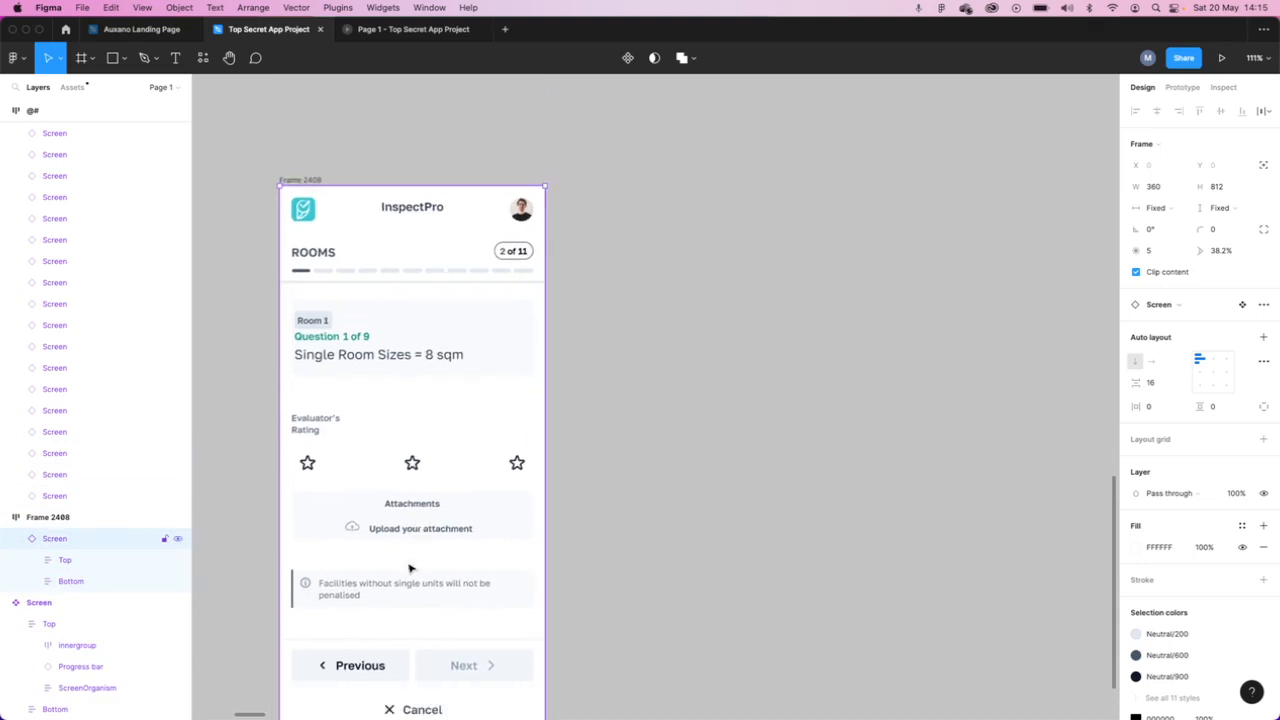
scroll(409, 568, "down", 2)
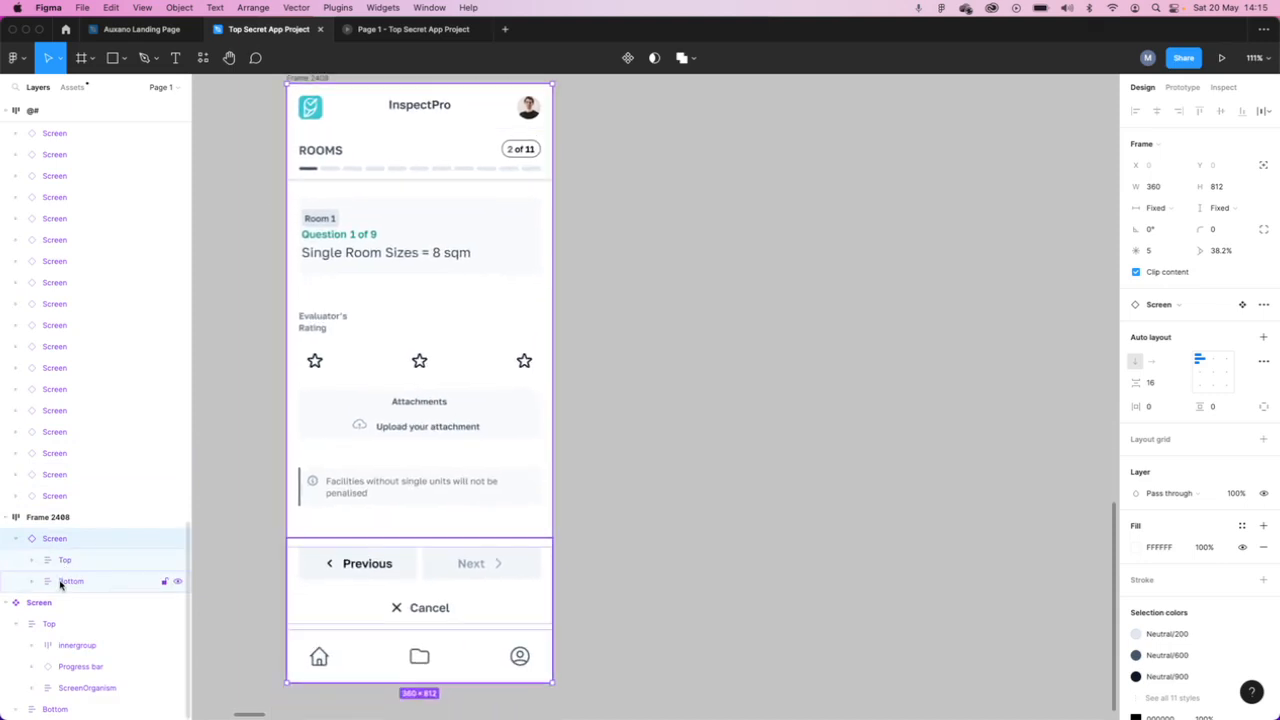
left_click(33, 562)
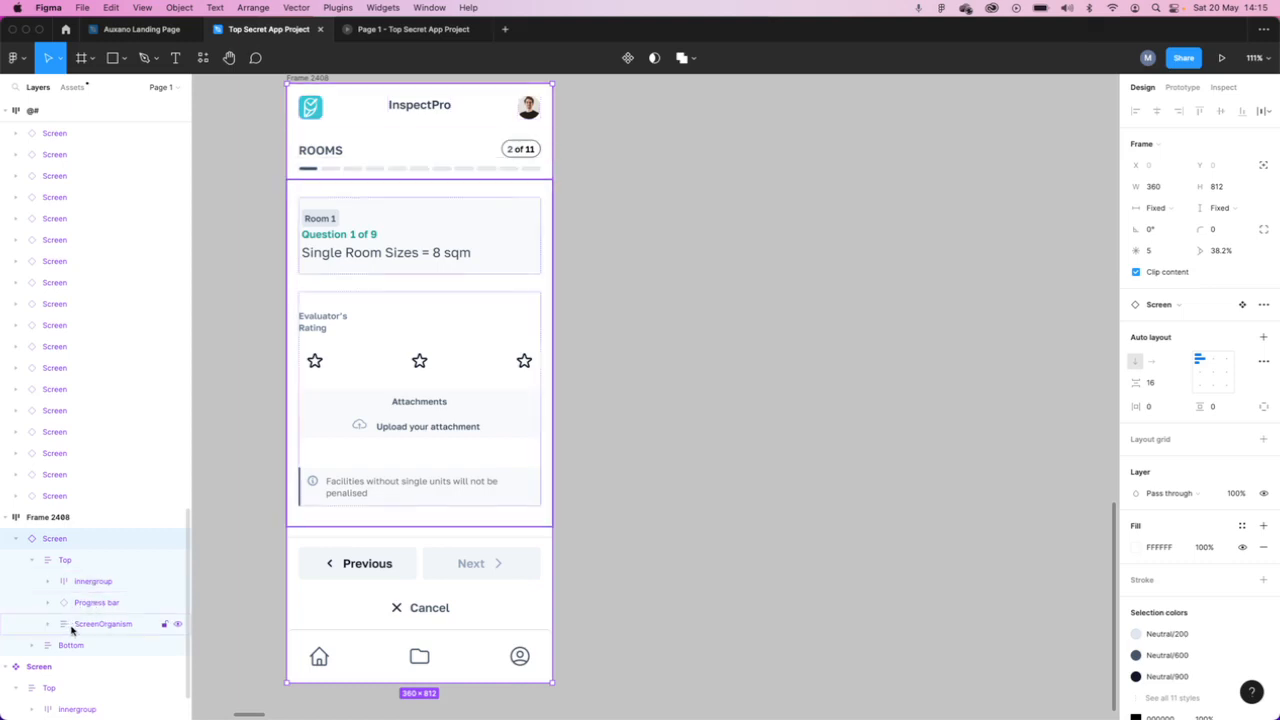
left_click(46, 625)
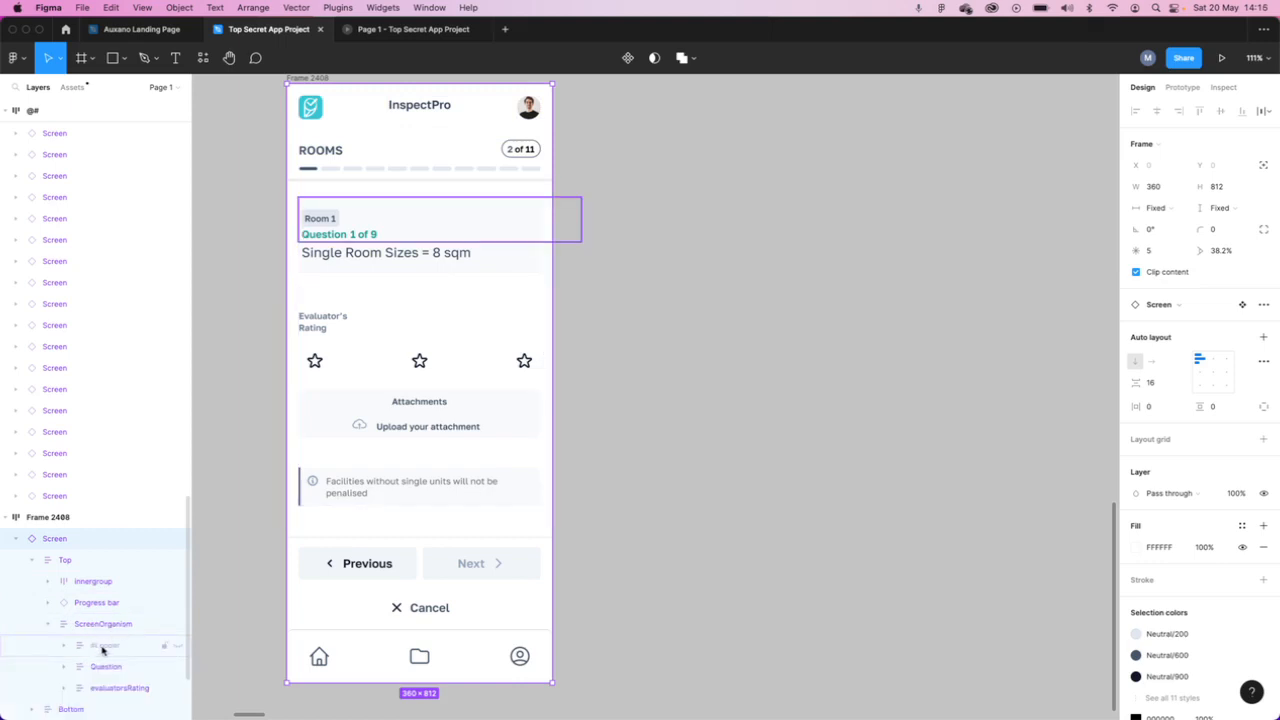
left_click(177, 648)
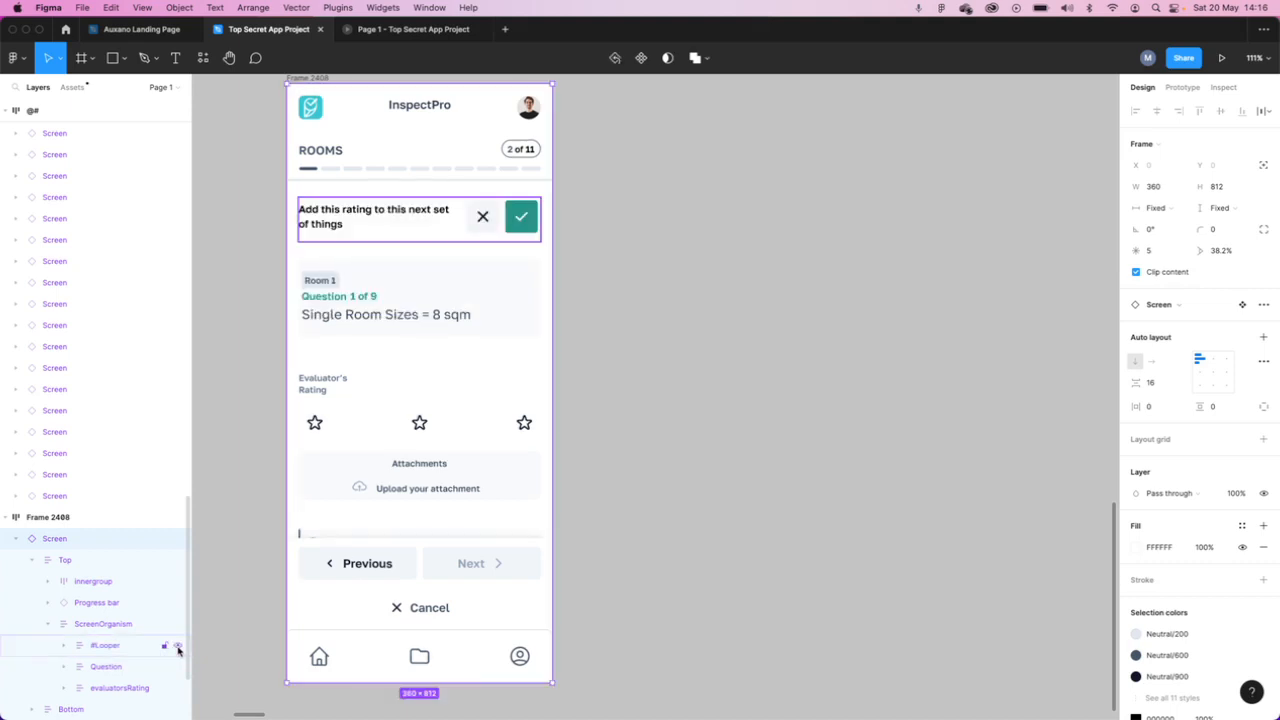
left_click(178, 650)
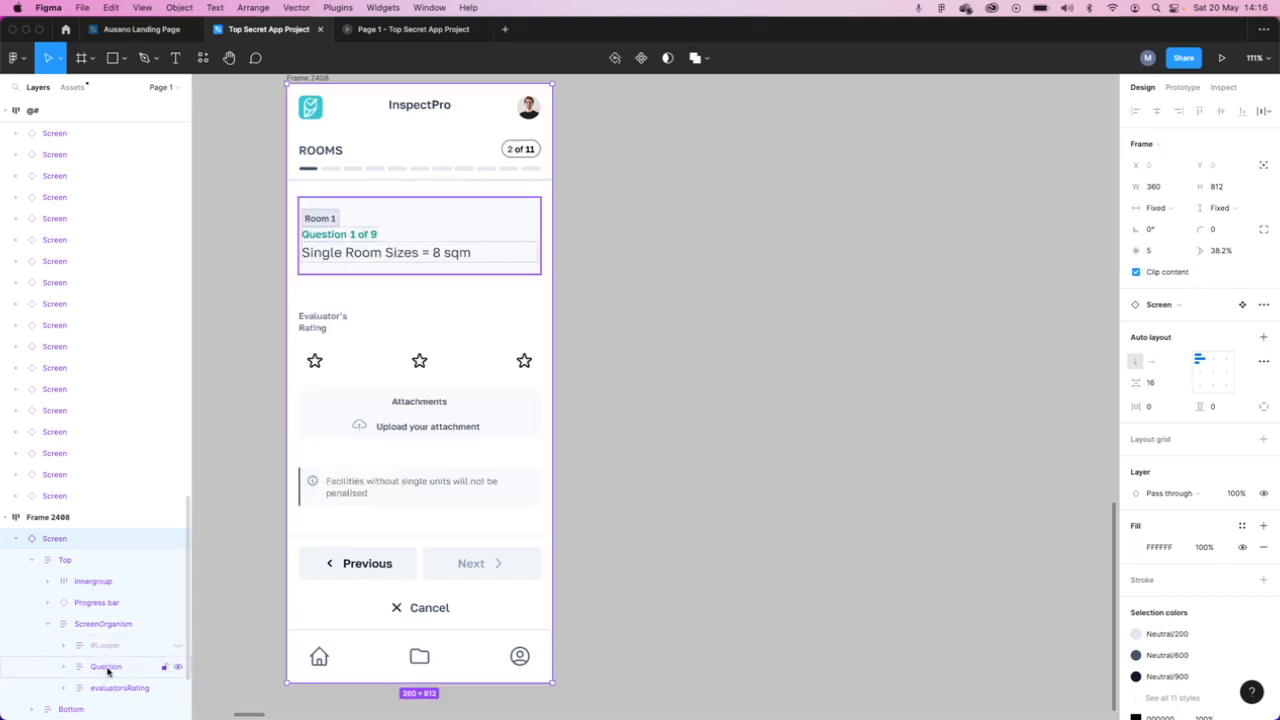
- Collapse the instance's Top layer and expand its Bottom layer to inspect the buttons and Bottom bar
scroll(112, 672, "down", 1)
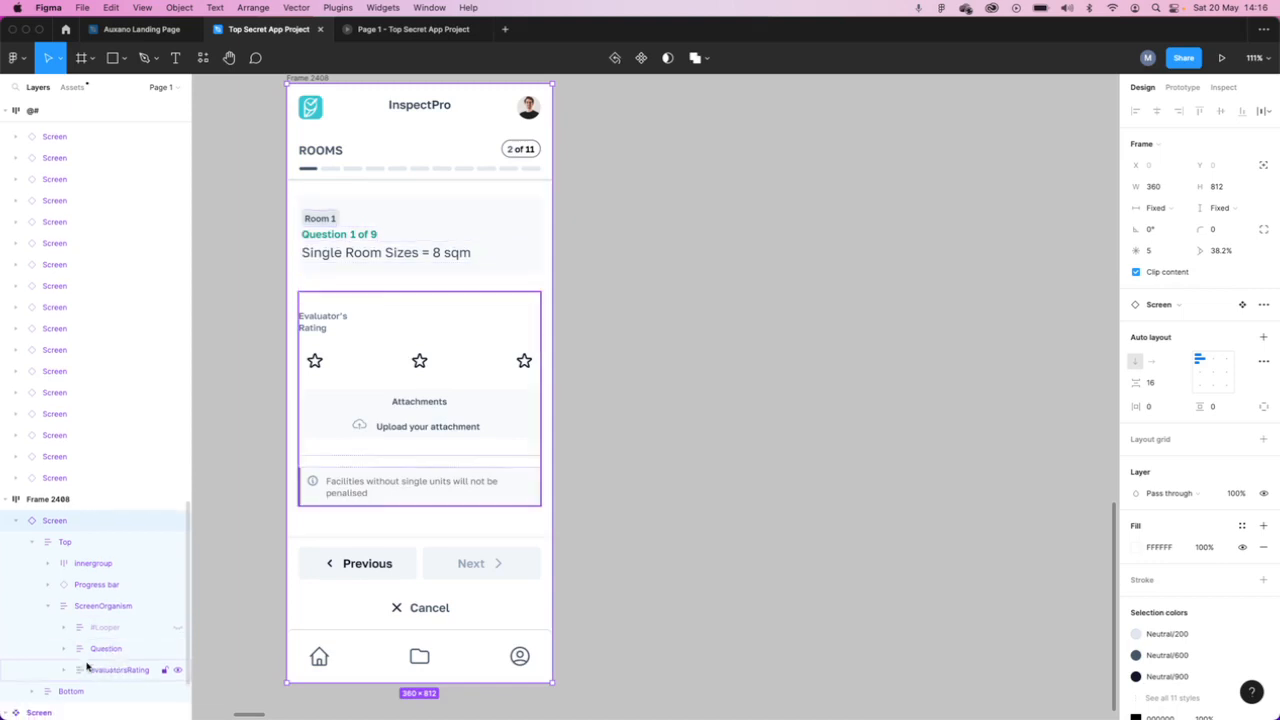
left_click(32, 542)
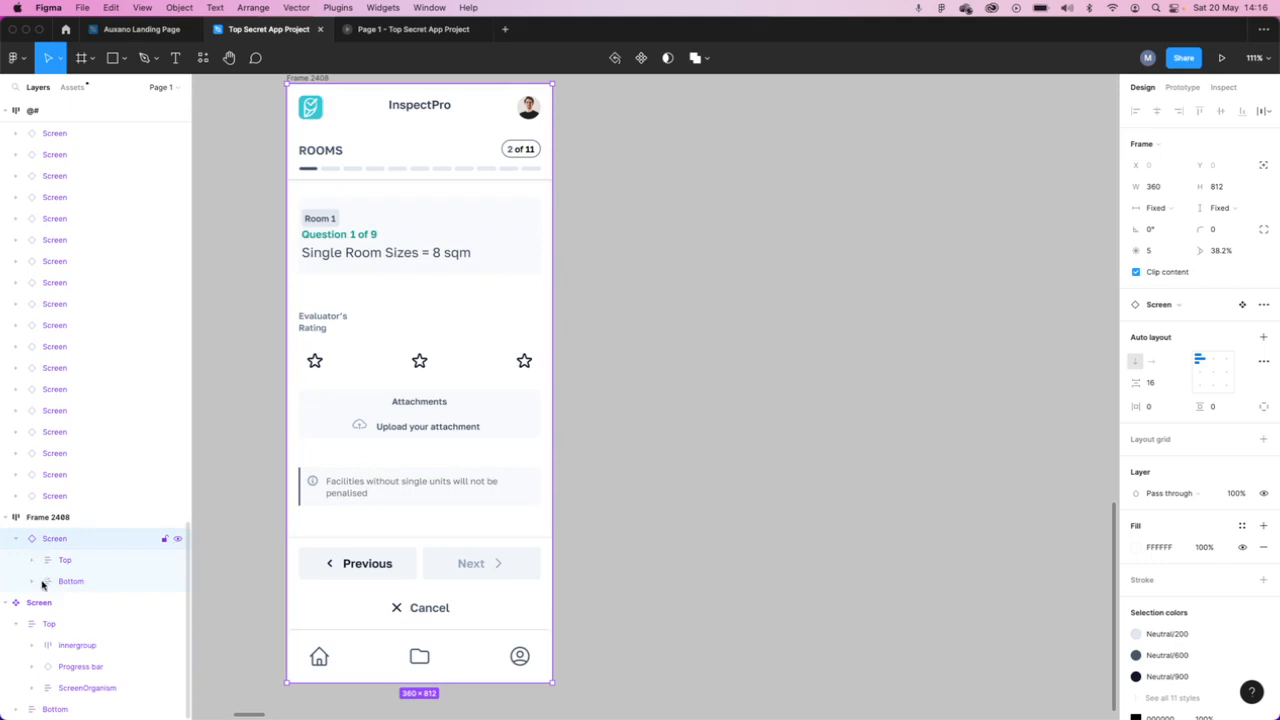
left_click(32, 582)
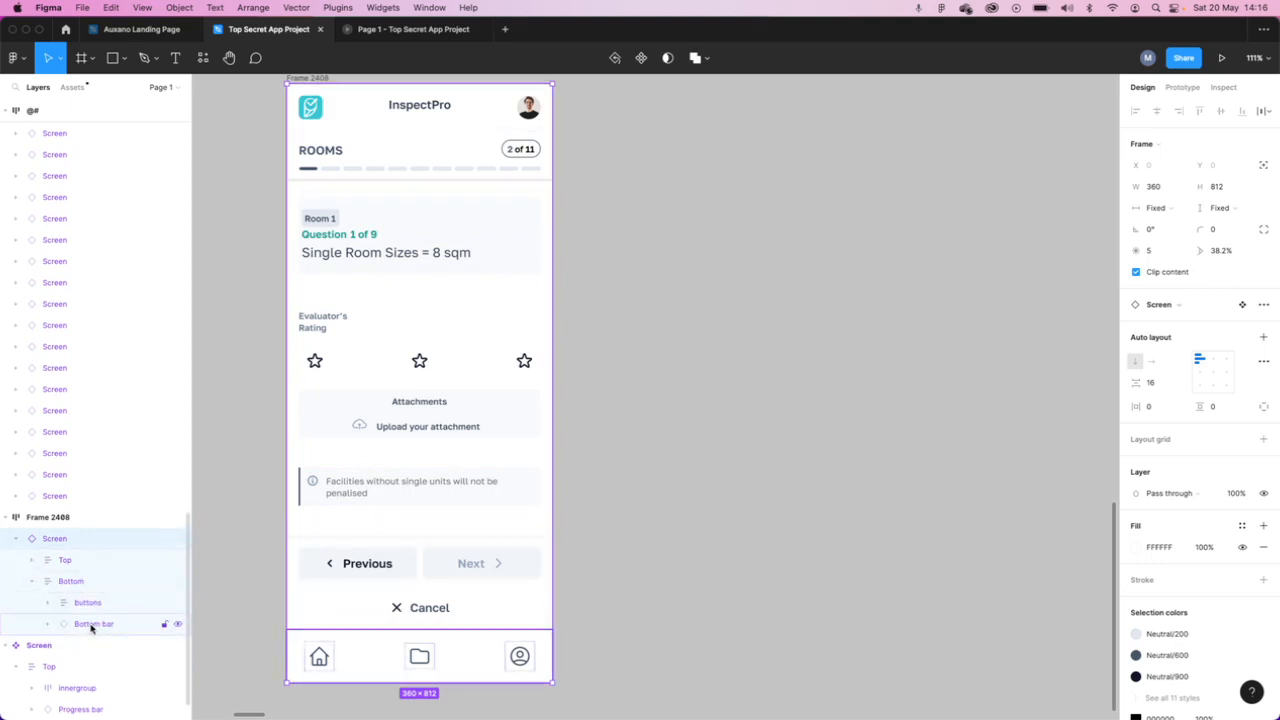
- Find the main Screen component on the canvas and select its Top frame
scroll(465, 491, "up", 5)
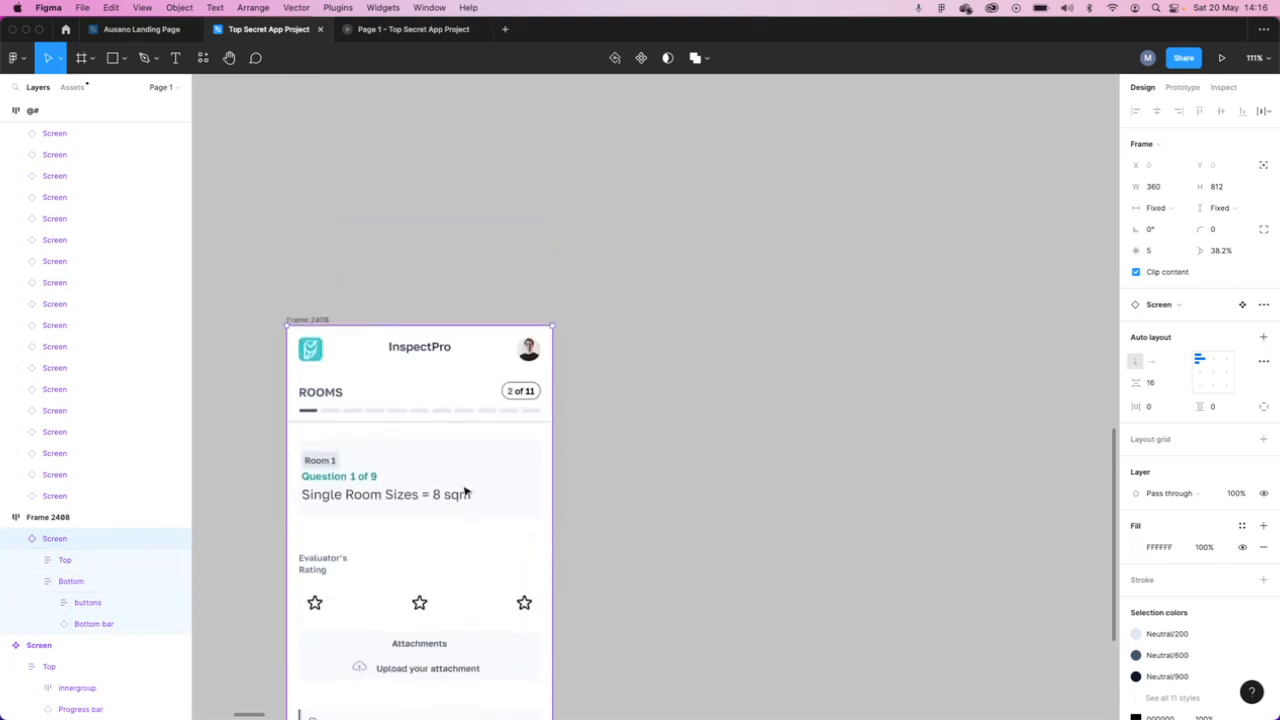
scroll(465, 491, "up", 3)
scroll(466, 489, "down", 5)
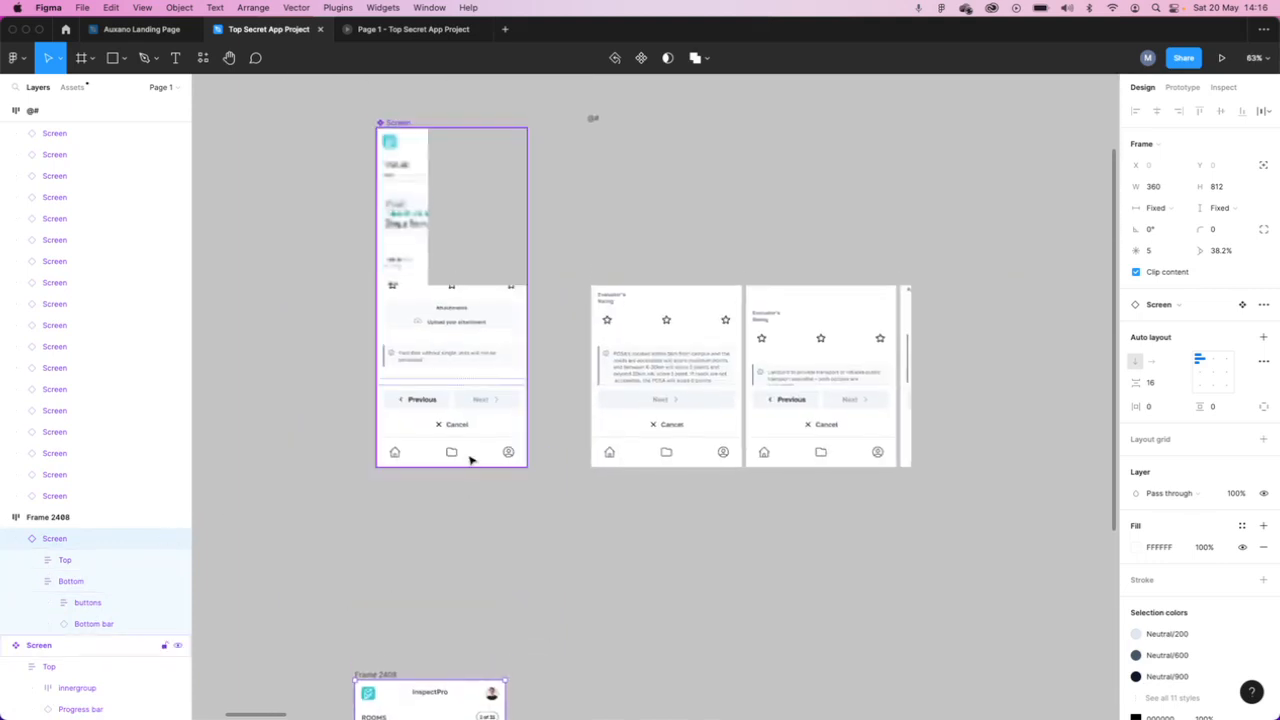
scroll(451, 331, "up", 6)
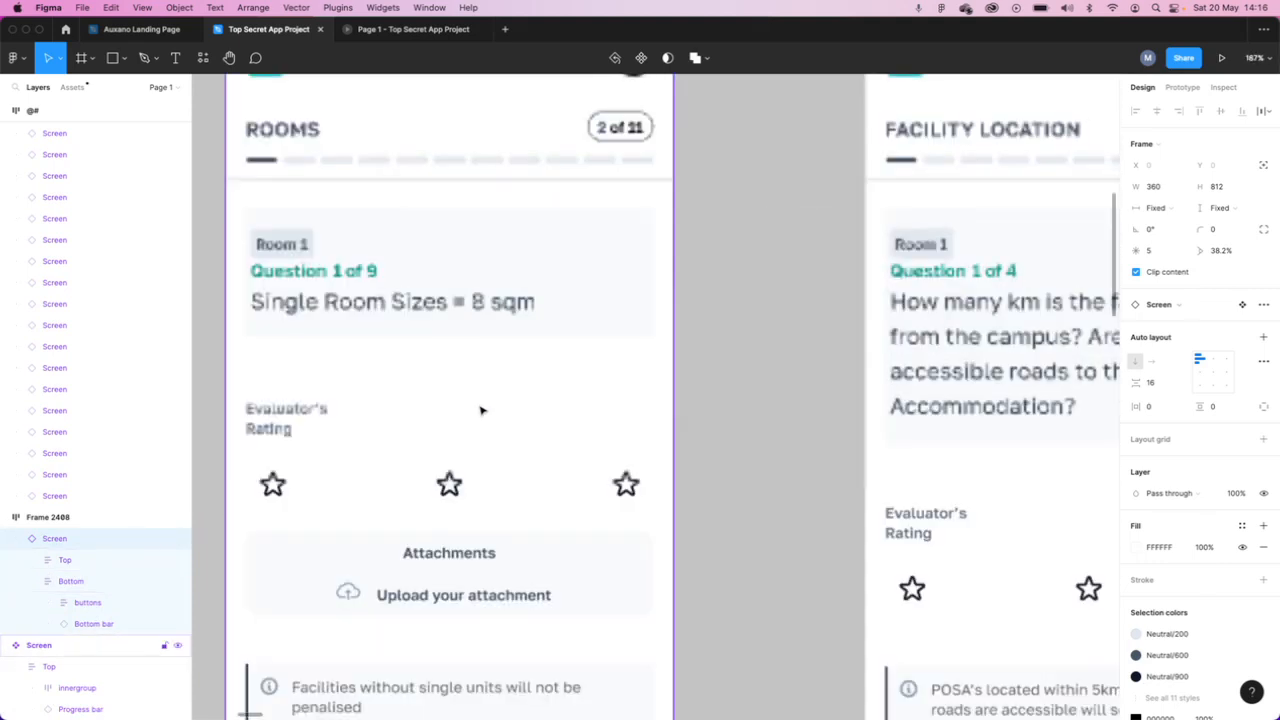
scroll(481, 411, "up", 2)
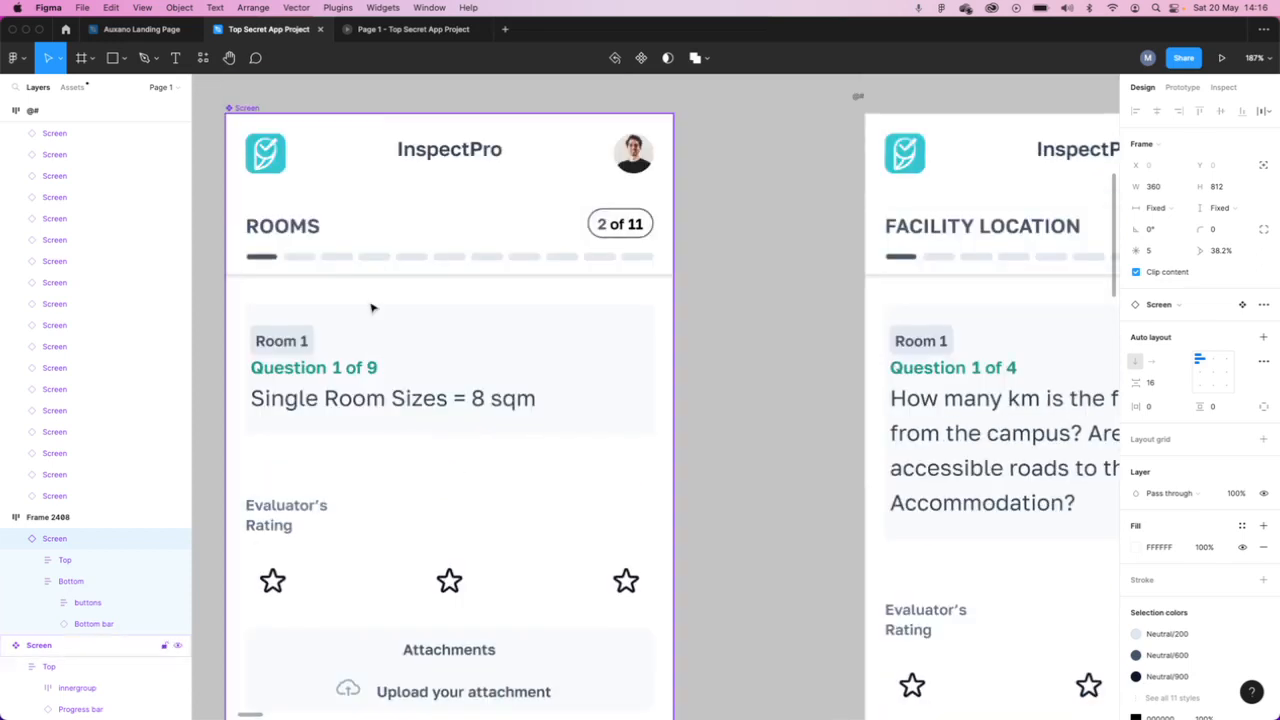
left_click(288, 242)
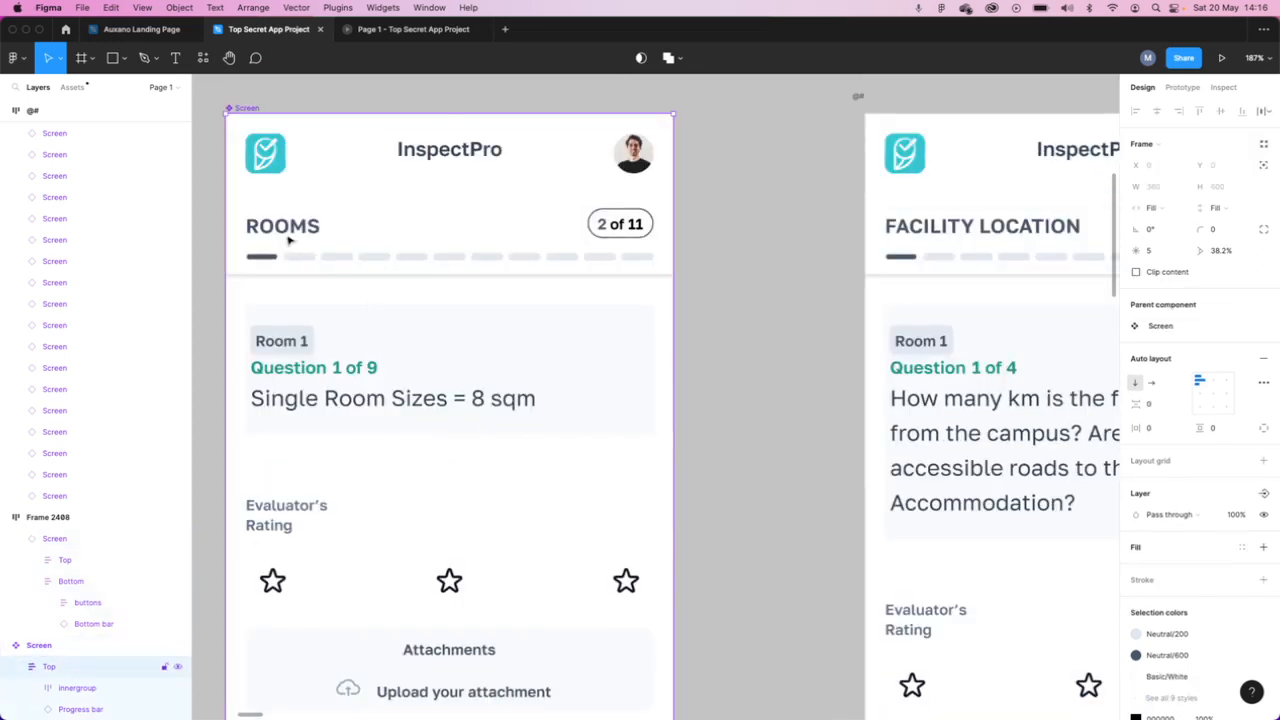
scroll(134, 560, "down", 1)
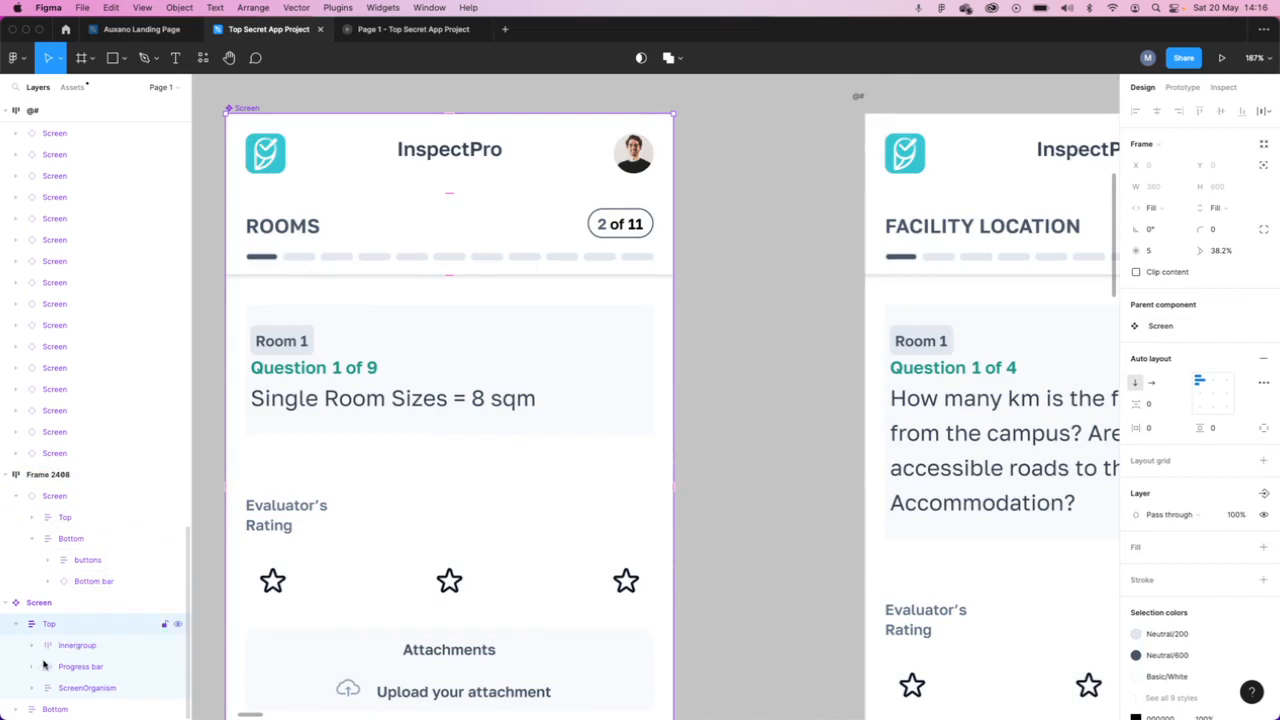
- Expand the main component's Progress bar, inspect the nested #ProgressBars instance, and collapse the Progress bar again
left_click(78, 668)
left_click(34, 668)
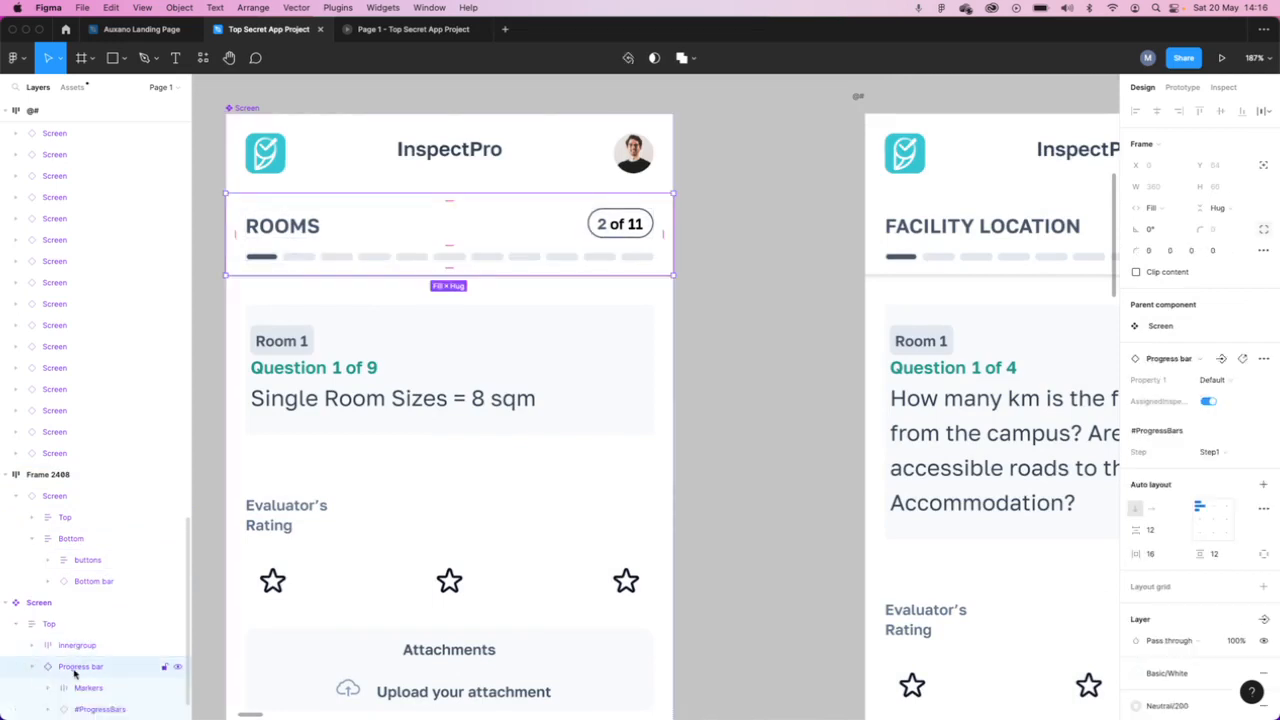
scroll(95, 676, "down", 1)
left_click(98, 667)
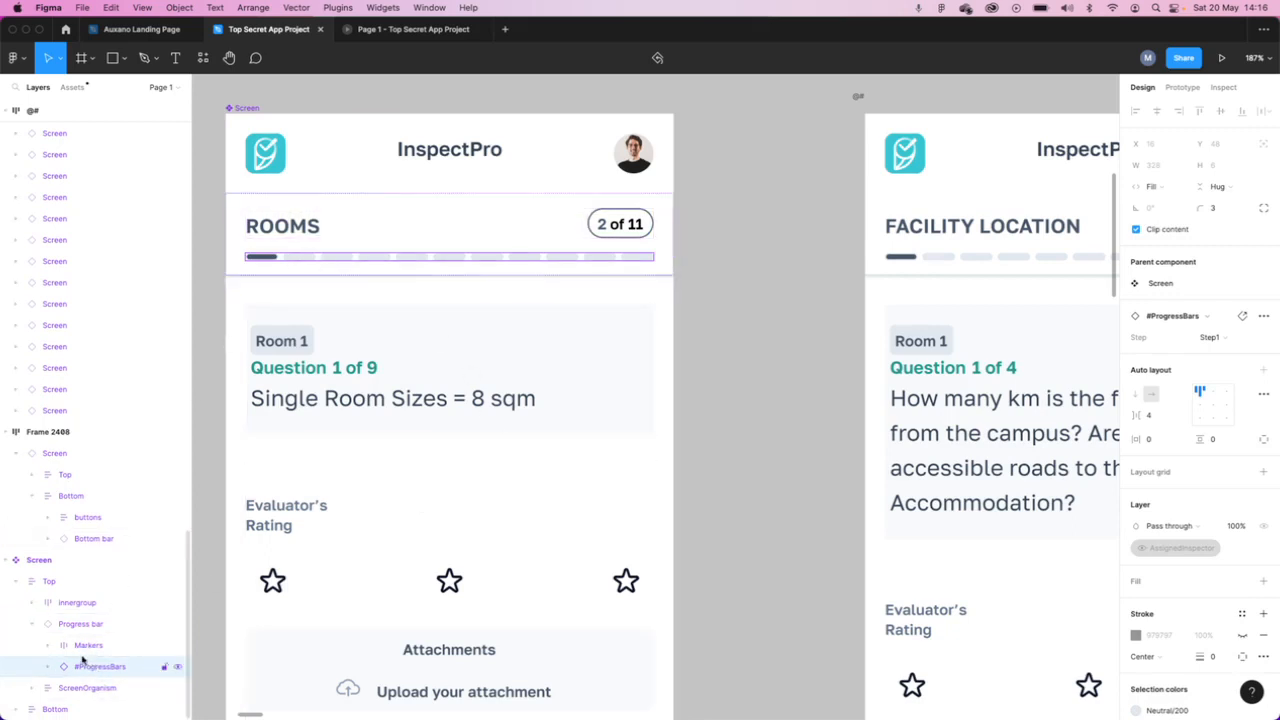
left_click(31, 625)
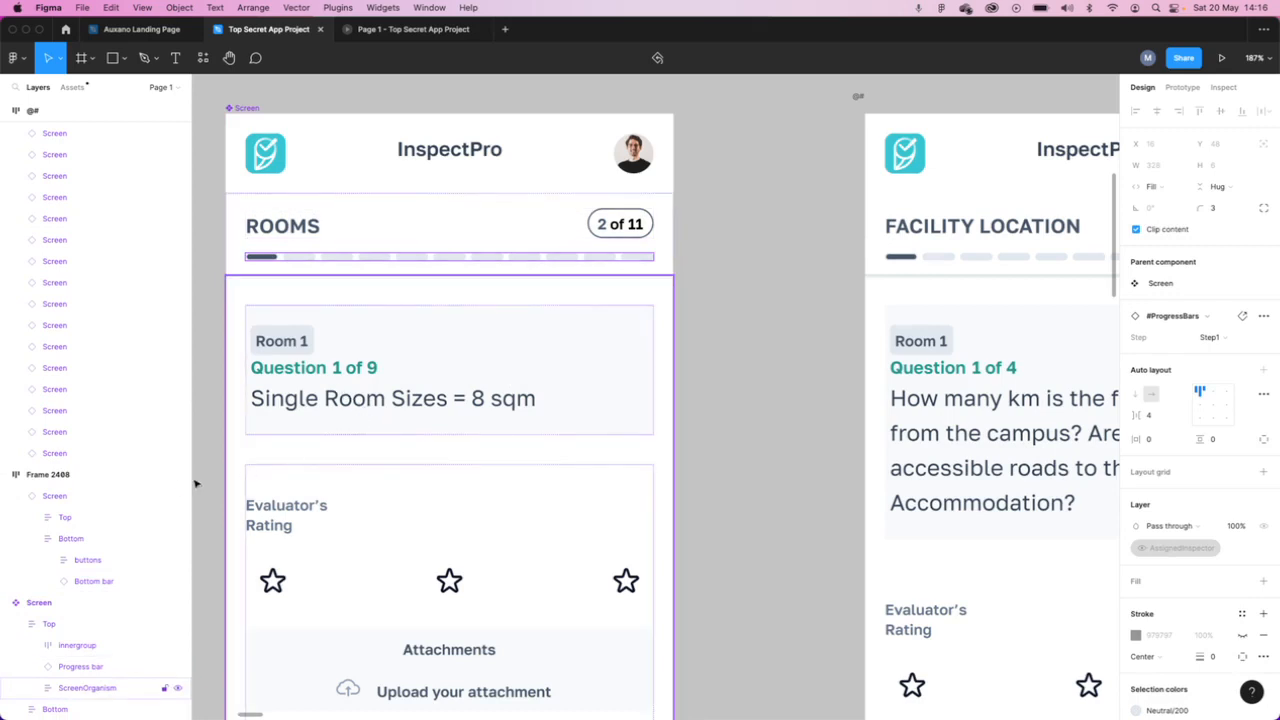
- Select the Question frame in the main Screen component and expand it to show its nested layers
scroll(330, 440, "down", 2)
scroll(342, 418, "down", 1)
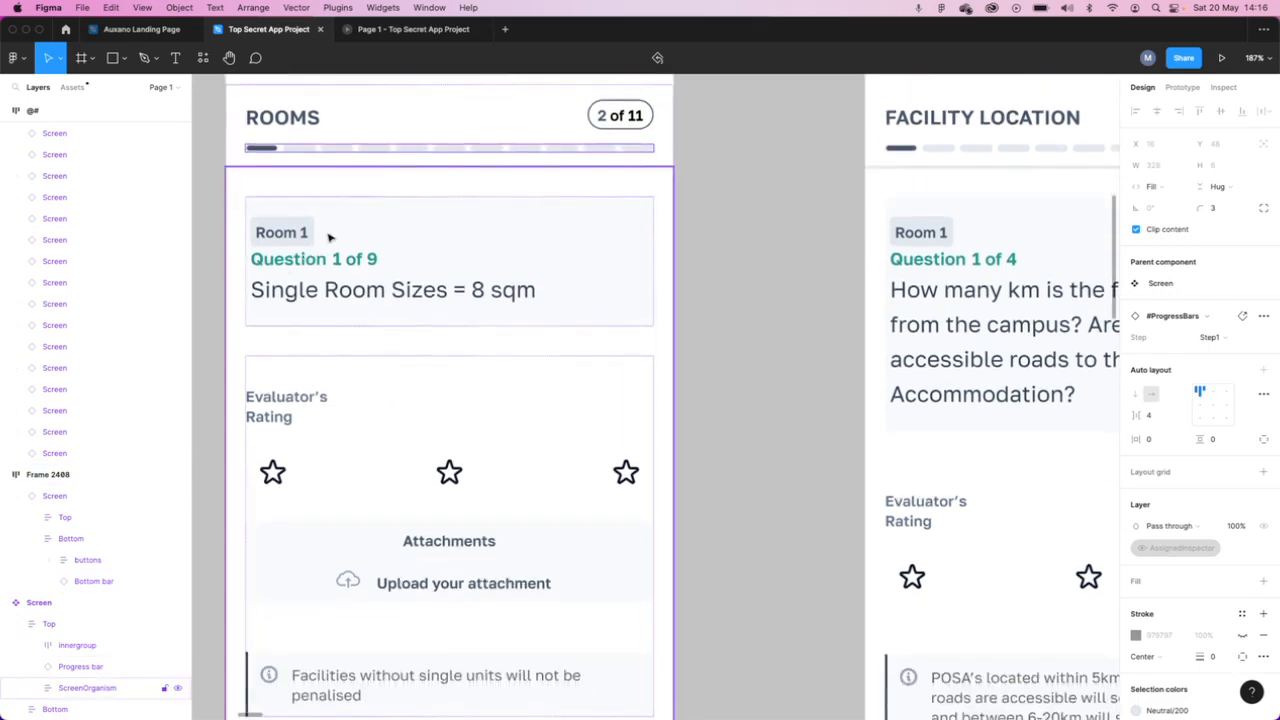
double_click(349, 261)
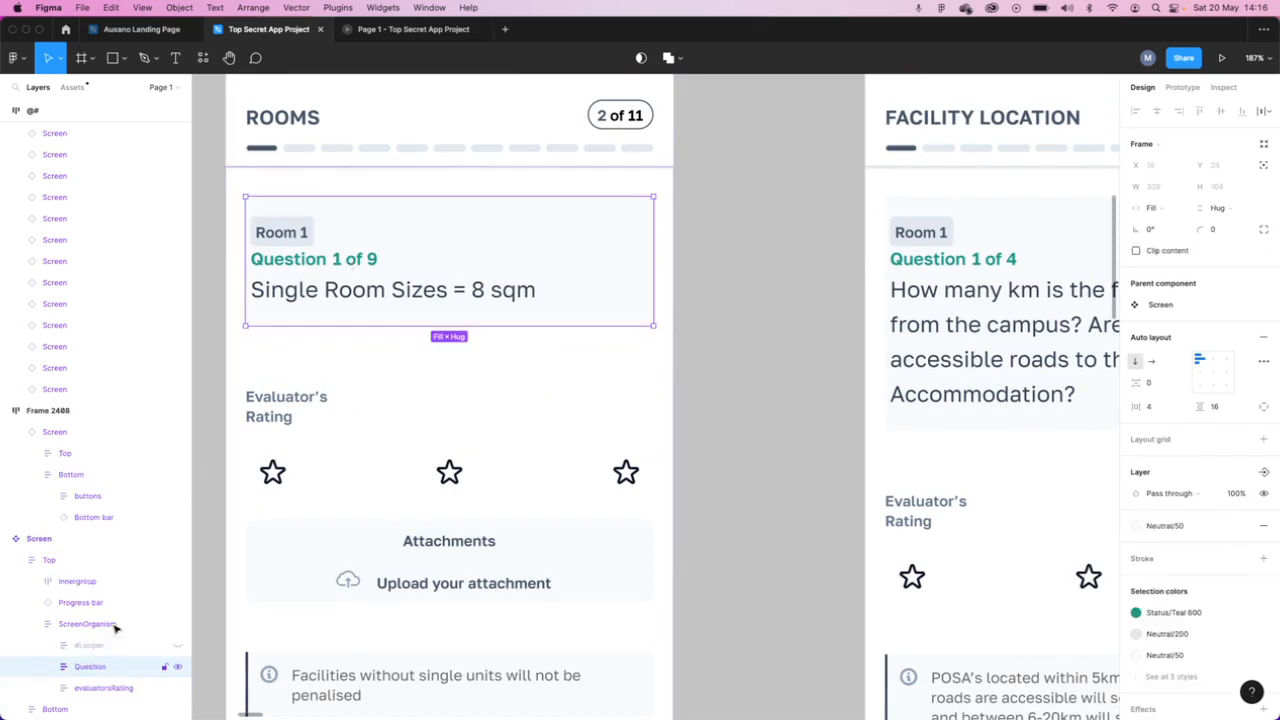
left_click(46, 669)
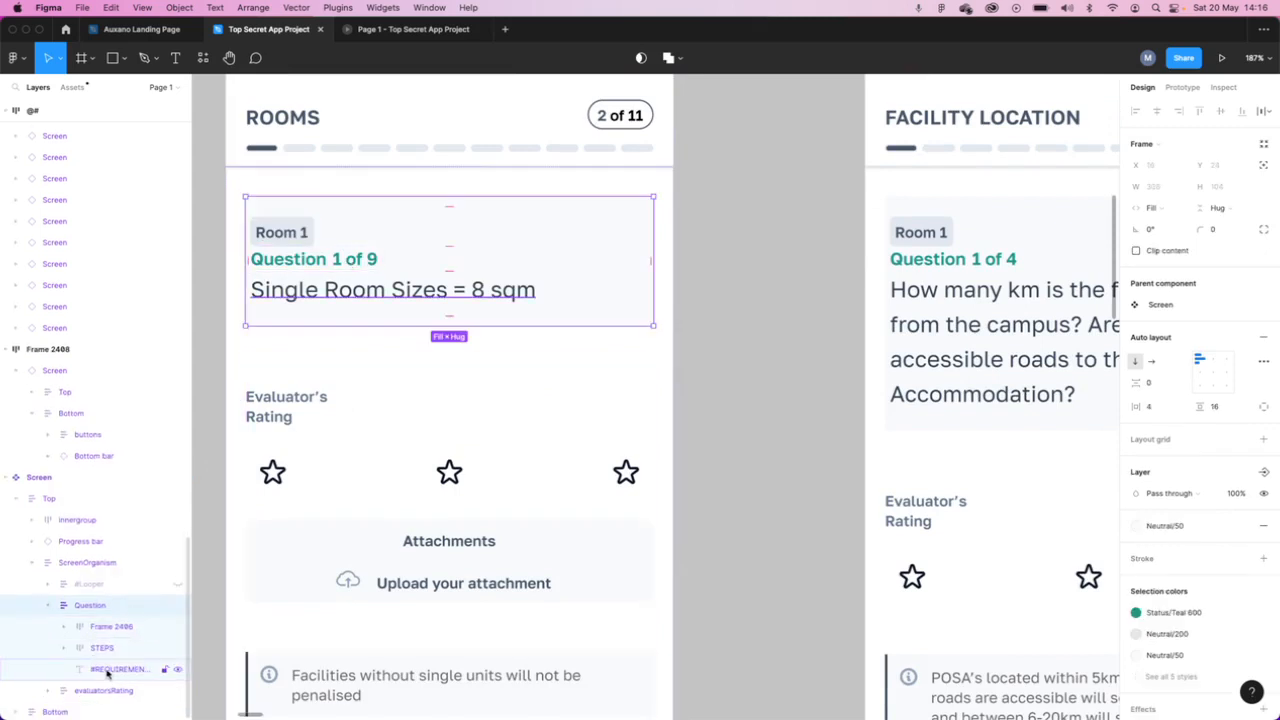
- Inspect the requirement criteria text in the Question frame and the Selector frame inside evaluatorsRating of the main Screen component
left_click(112, 671)
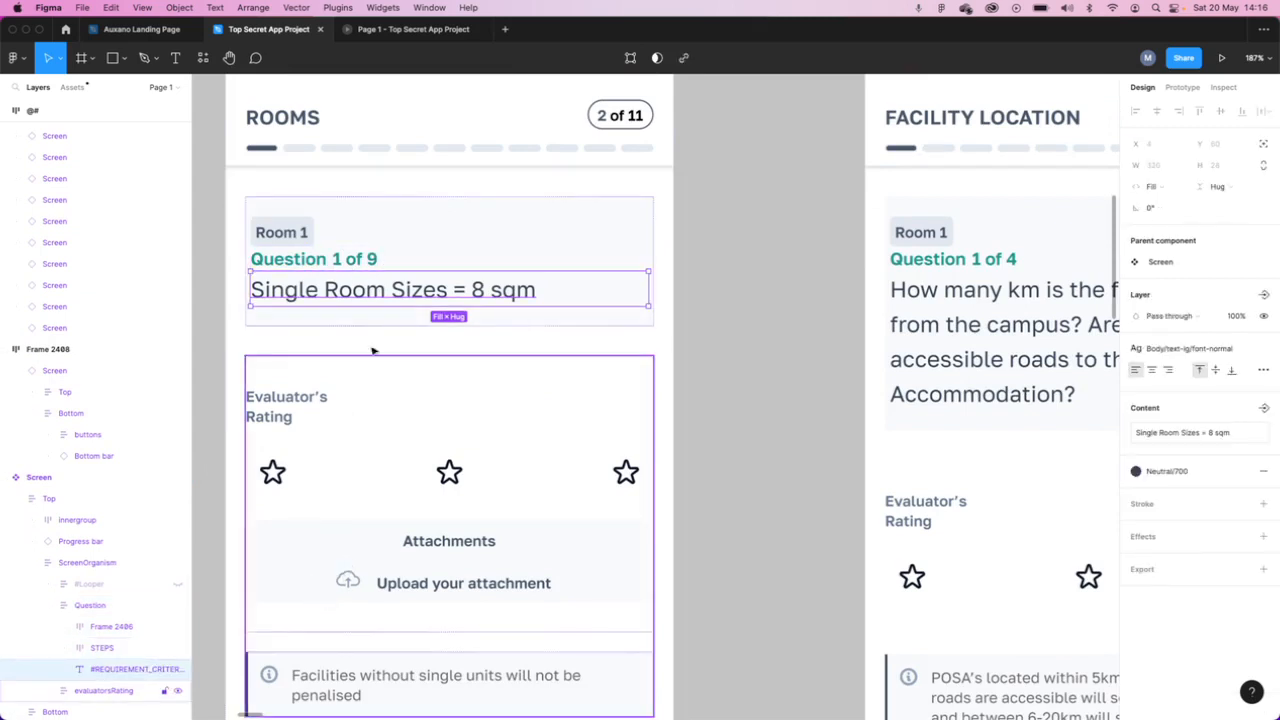
scroll(399, 487, "down", 2)
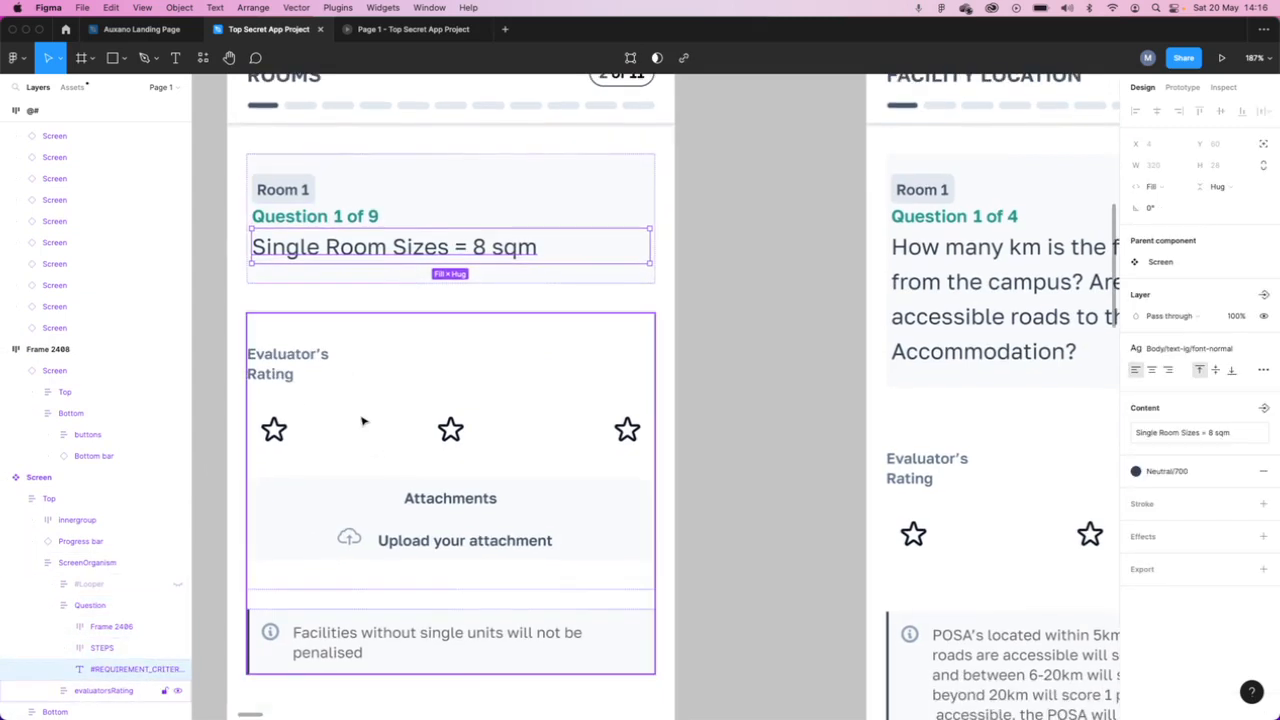
left_click(363, 421)
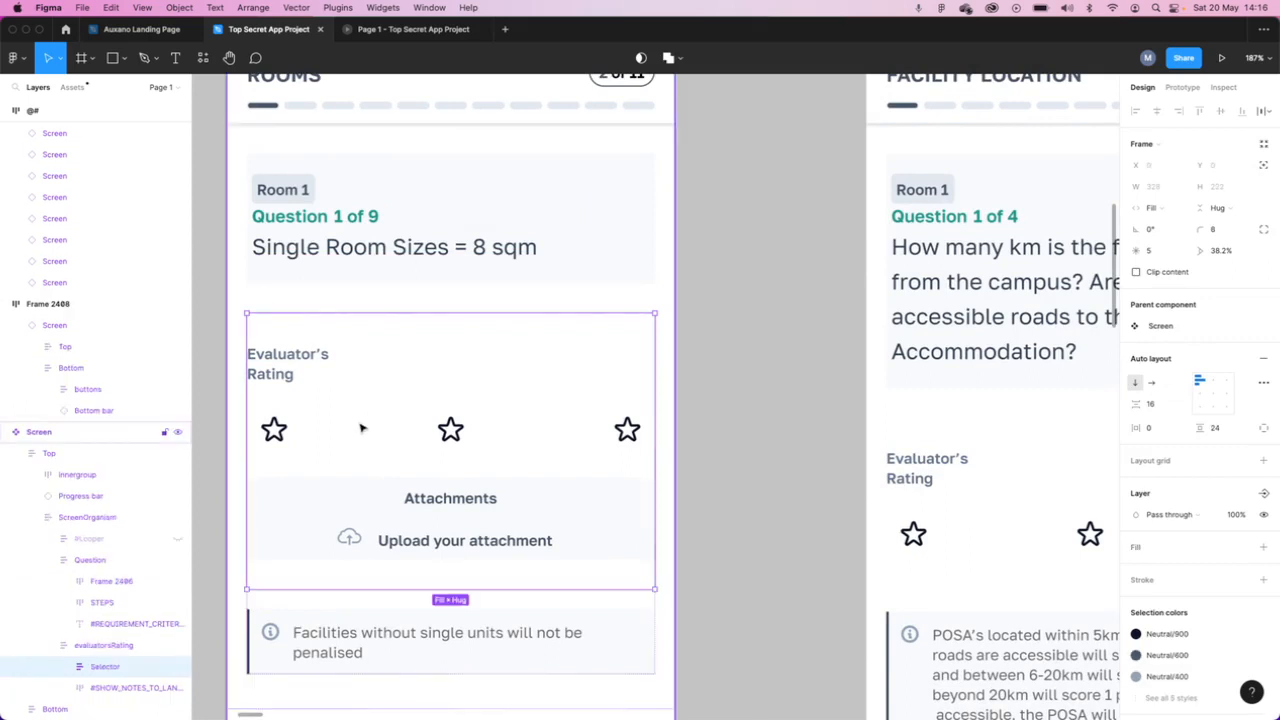
left_click(362, 428)
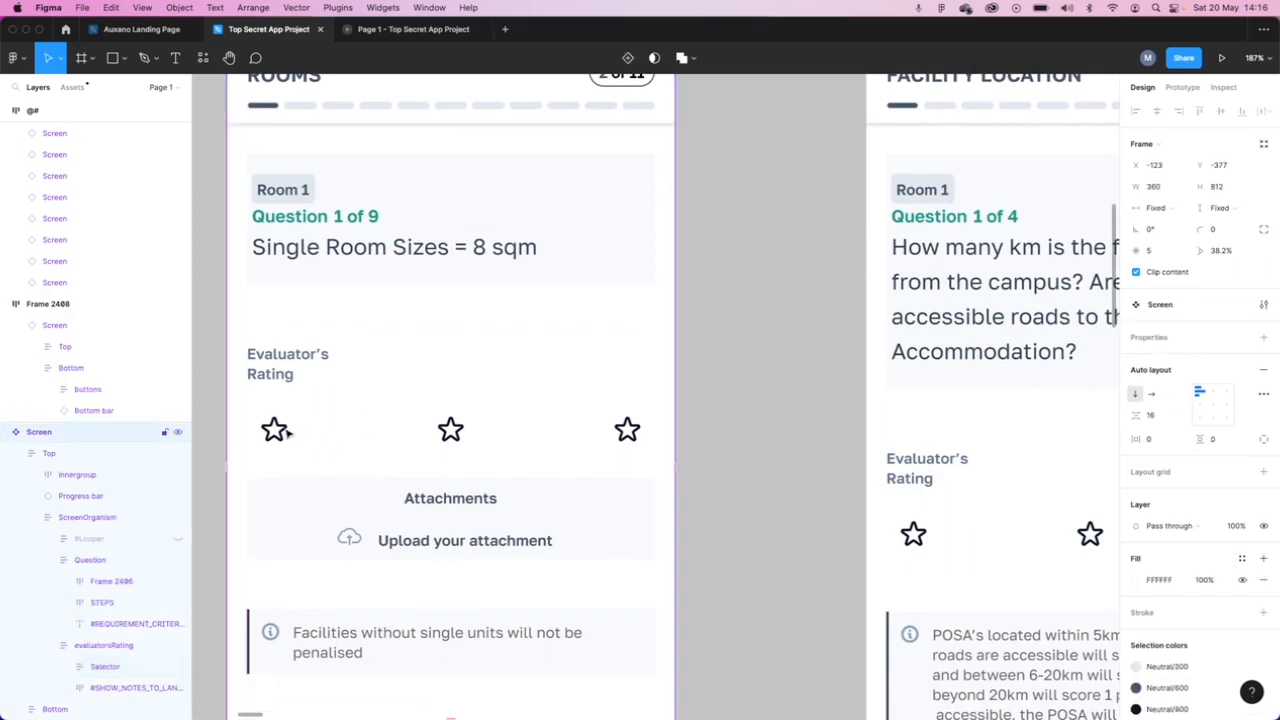
- Inspect the first star icon under Evaluator's Rating and select its parent #Rater instance
double_click(283, 434)
left_click(283, 434, "super")
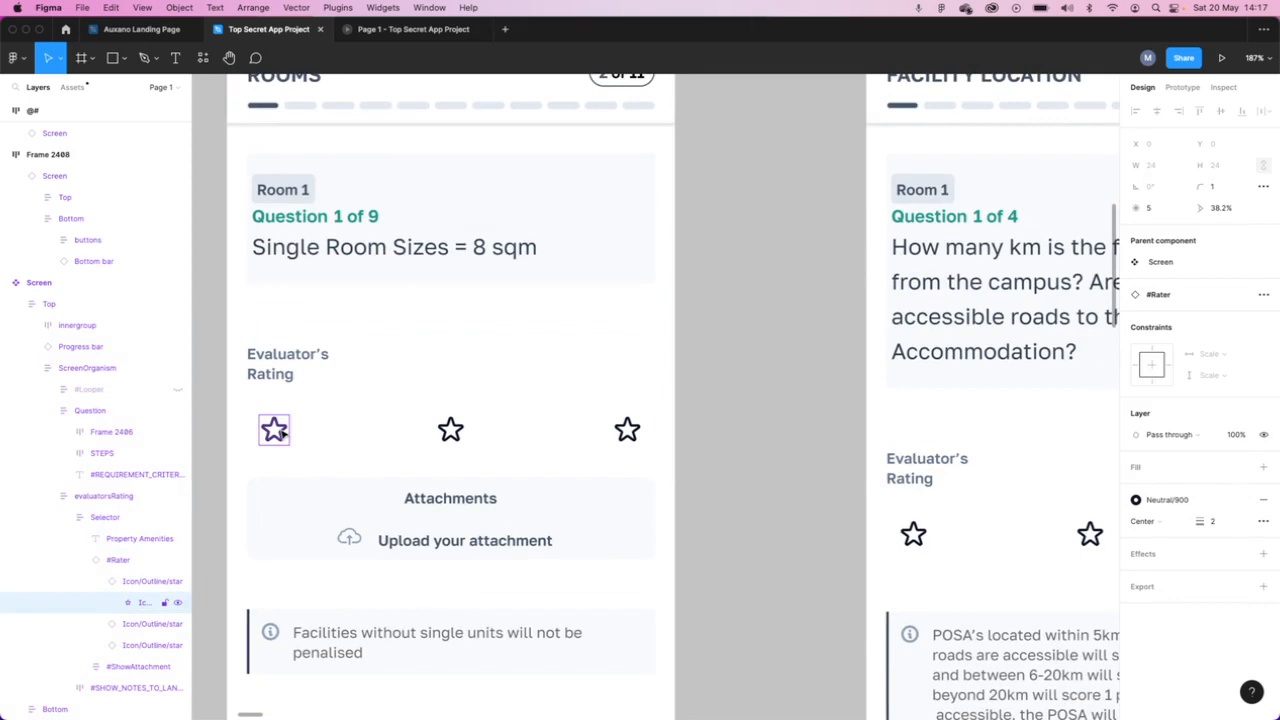
left_click(357, 436)
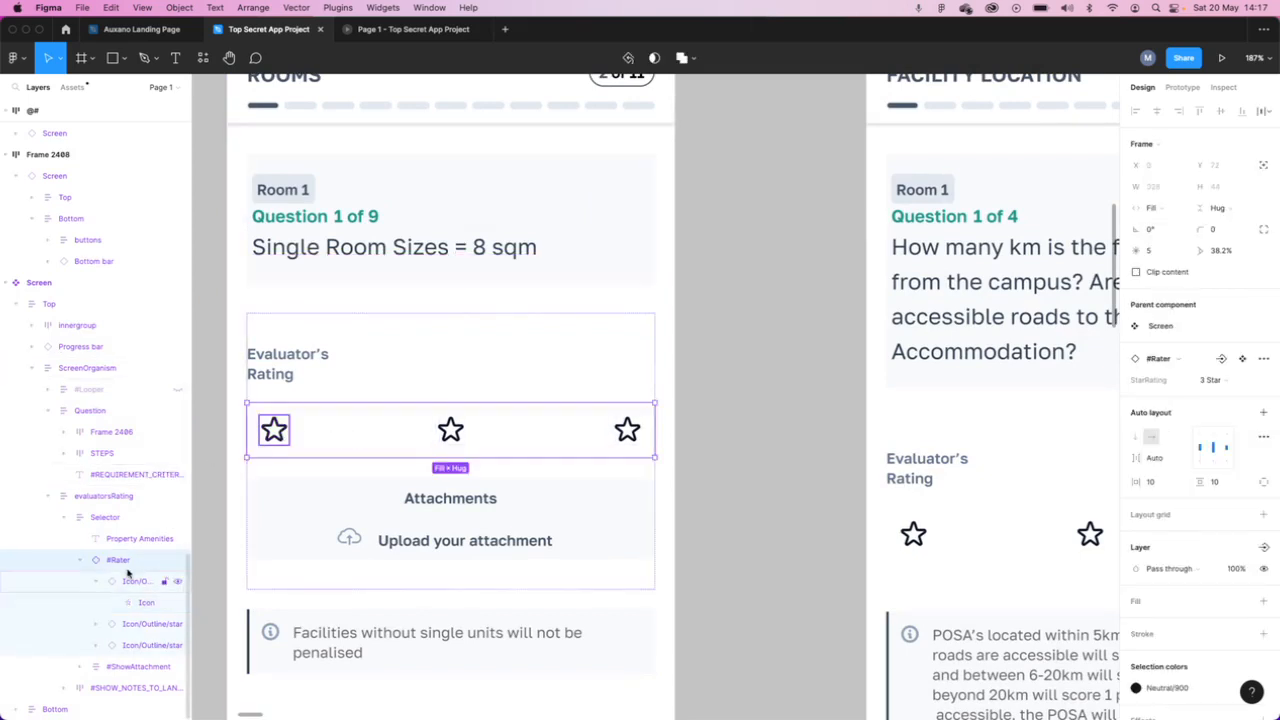
- Inspect the landlord notes frame and the navigation area of the main Screen component, and clear the selection
scroll(390, 558, "down", 5)
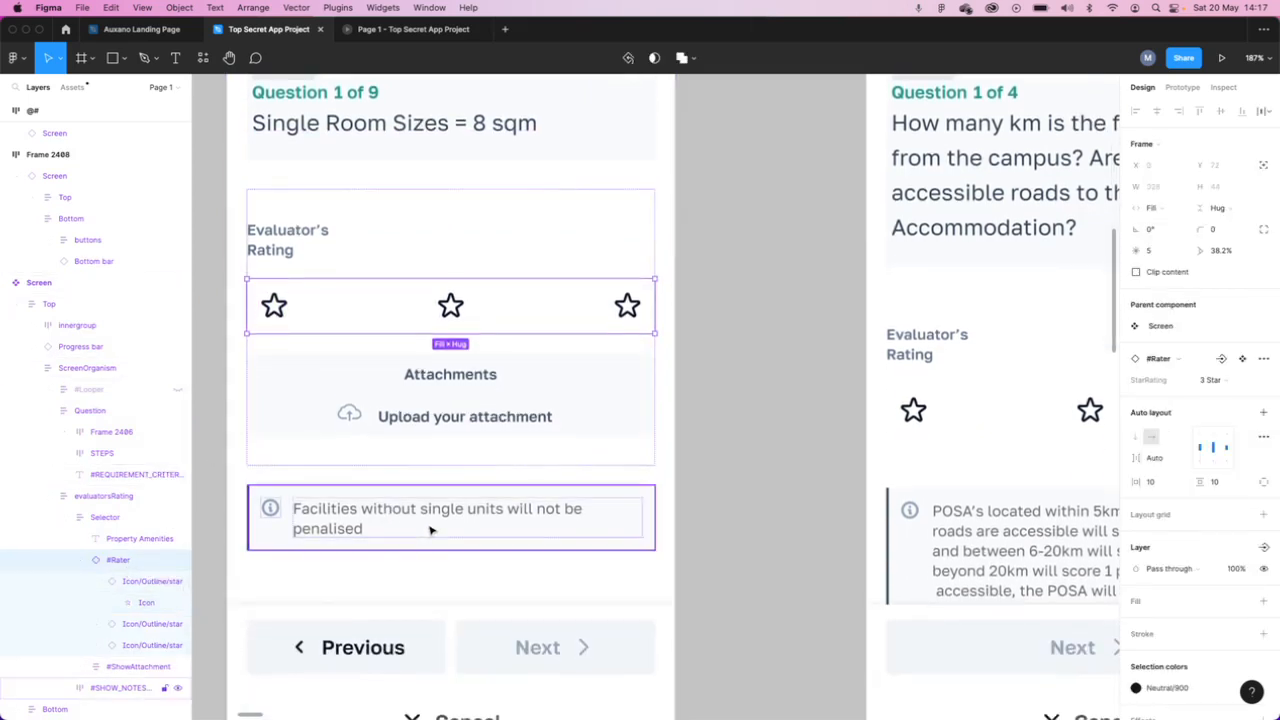
left_click(433, 530)
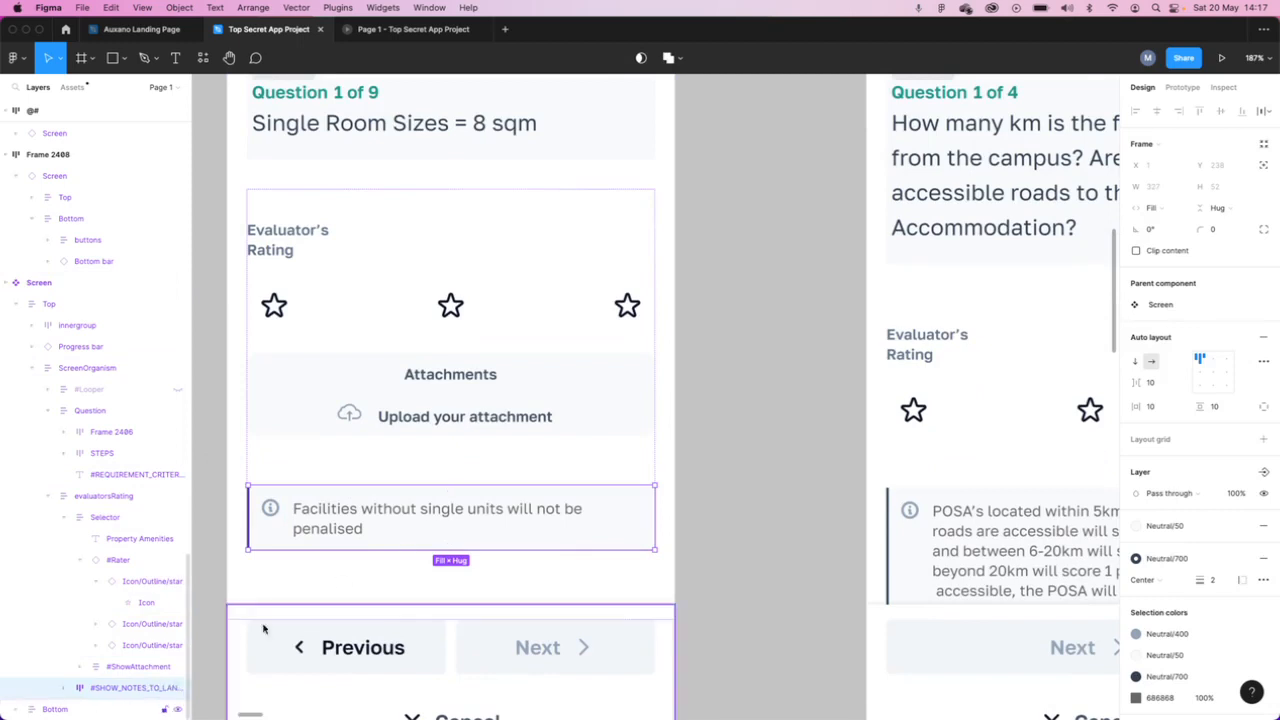
scroll(834, 563, "down", 5)
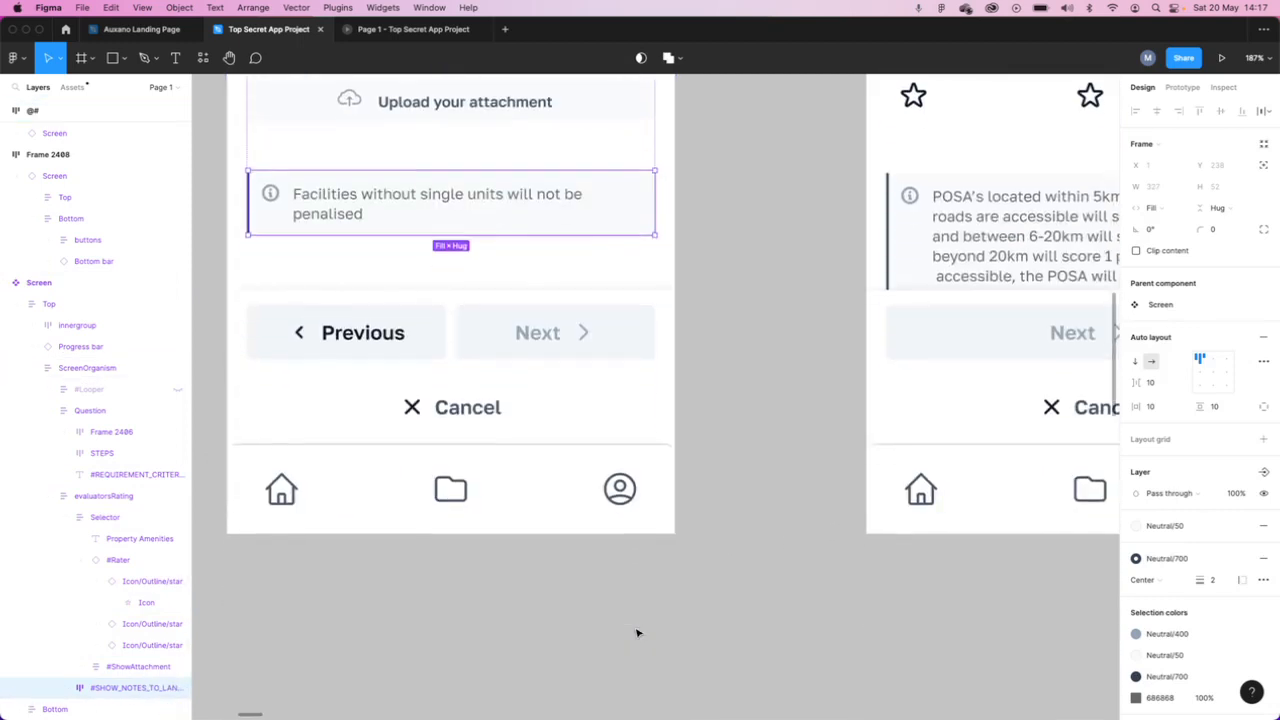
scroll(694, 503, "up", 4)
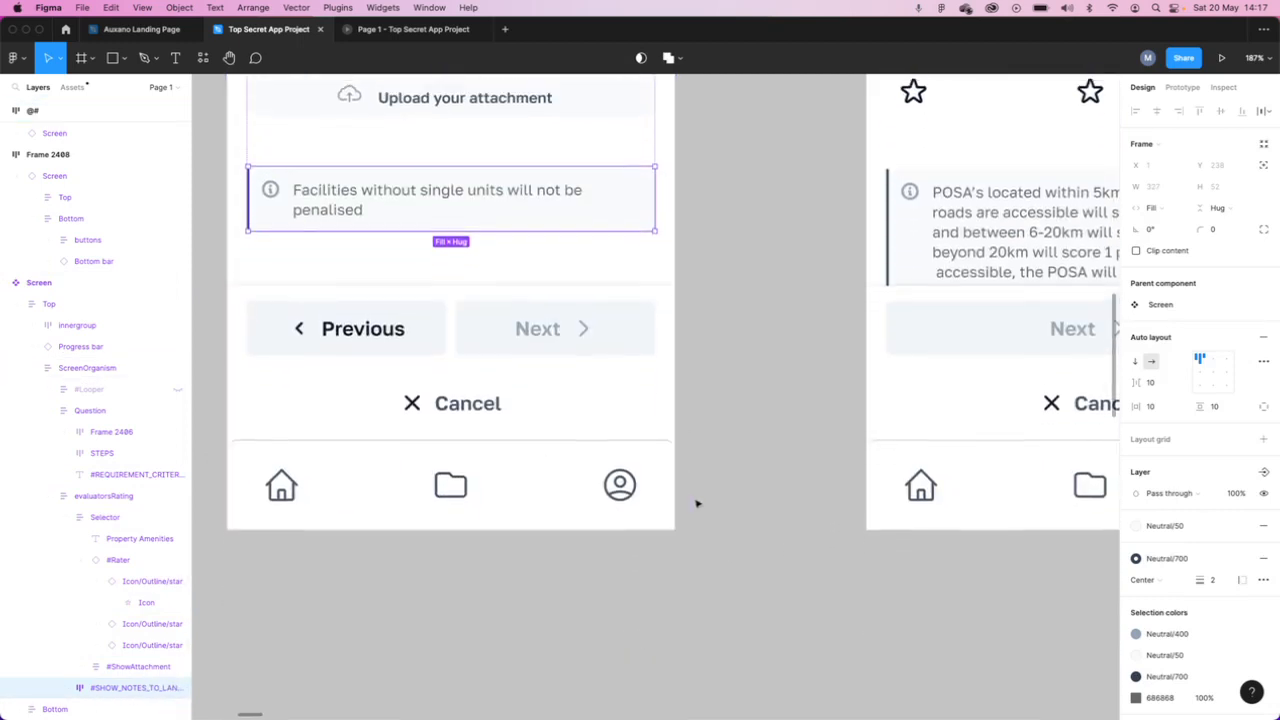
scroll(698, 503, "down", 10)
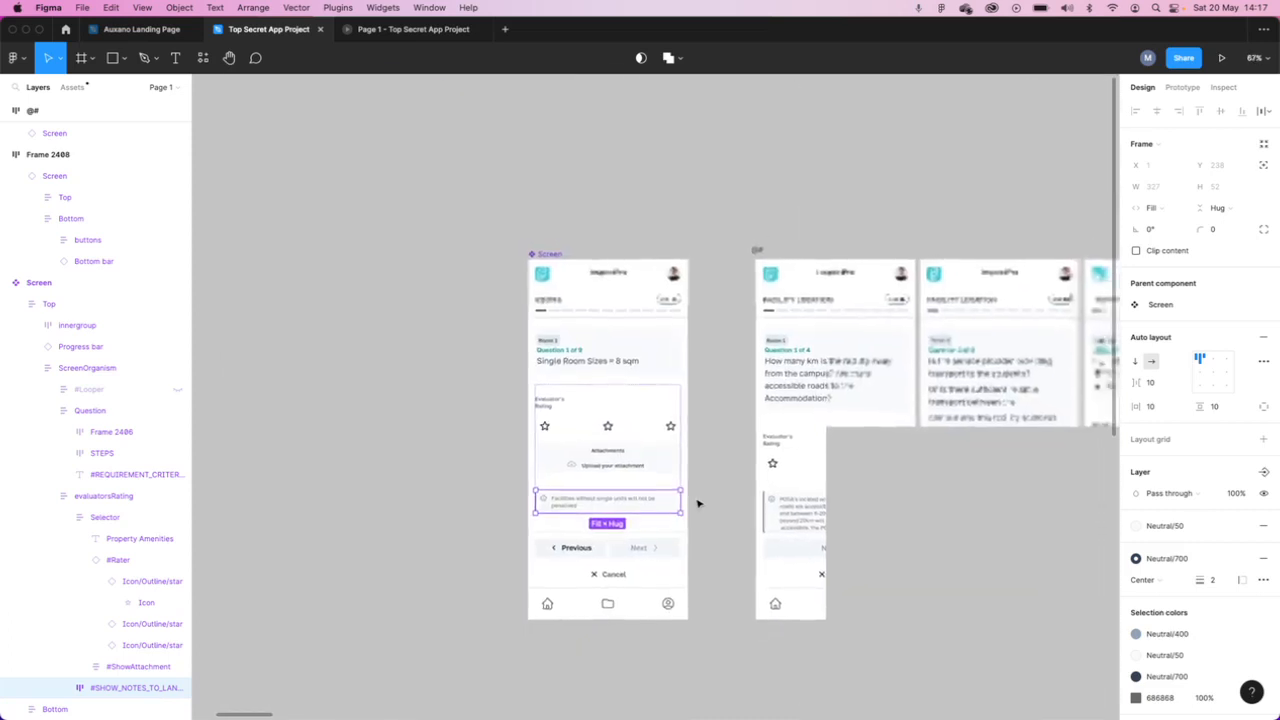
scroll(699, 503, "right", 1)
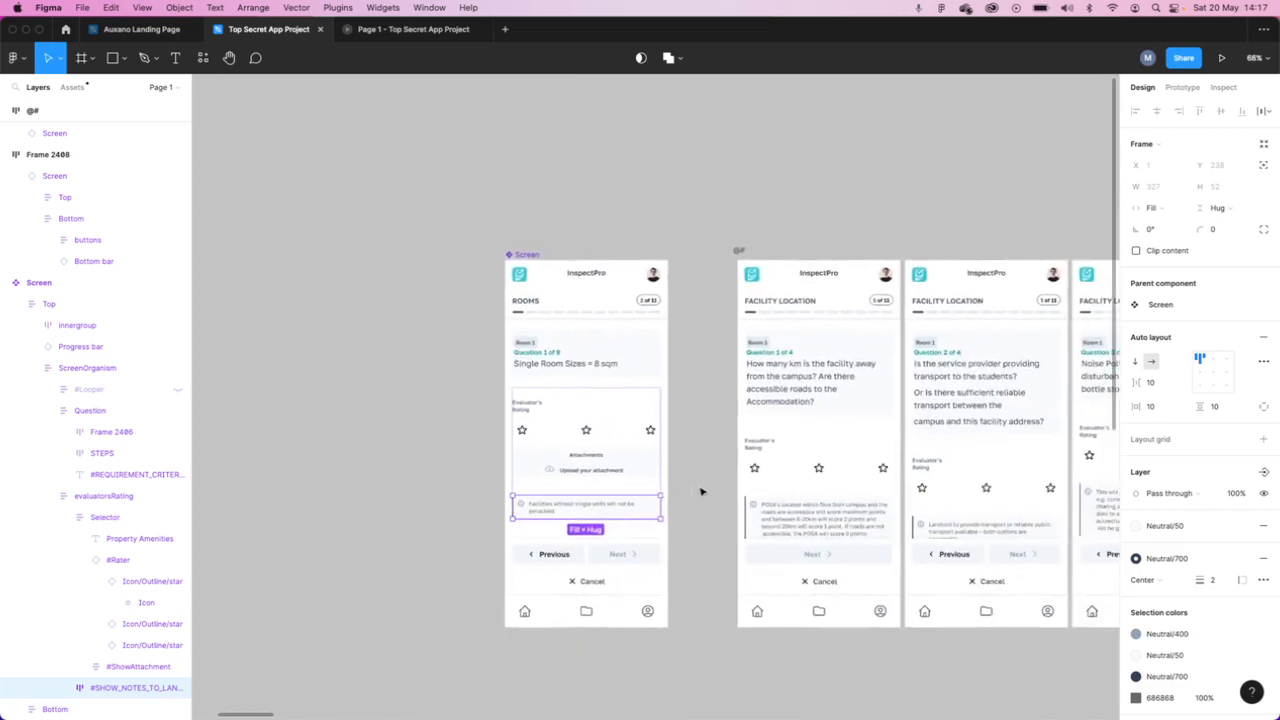
left_click(700, 563)
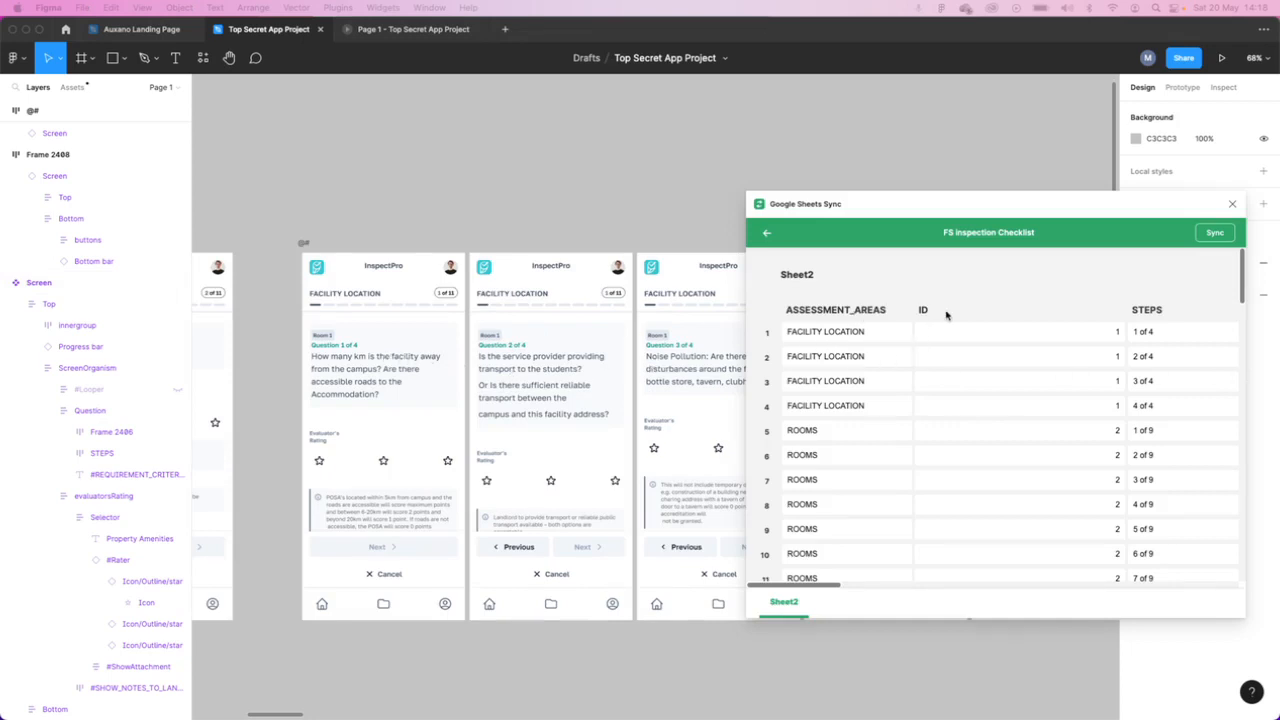
- Review all column headings of Sheet2 in the Google Sheets Sync preview of the FS Inspection Checklist
scroll(946, 315, "right", 8)
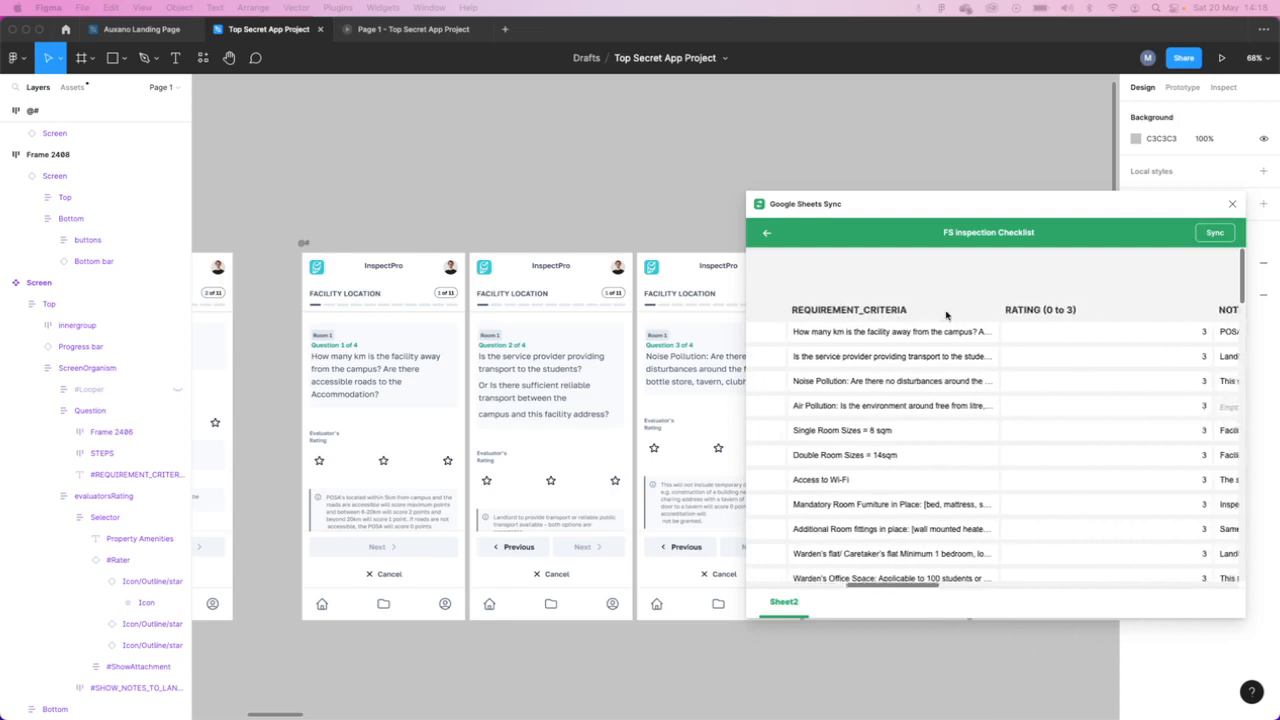
scroll(946, 315, "right", 10)
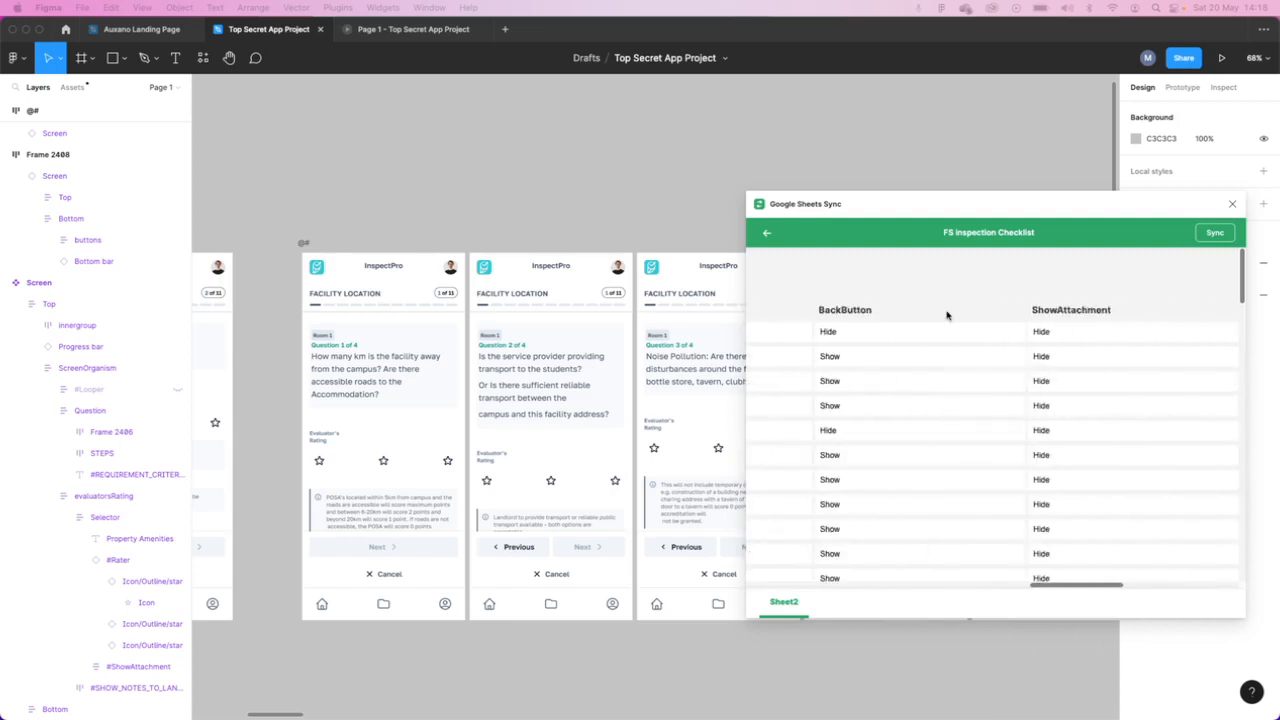
scroll(947, 315, "right", 3)
scroll(947, 315, "left", 6)
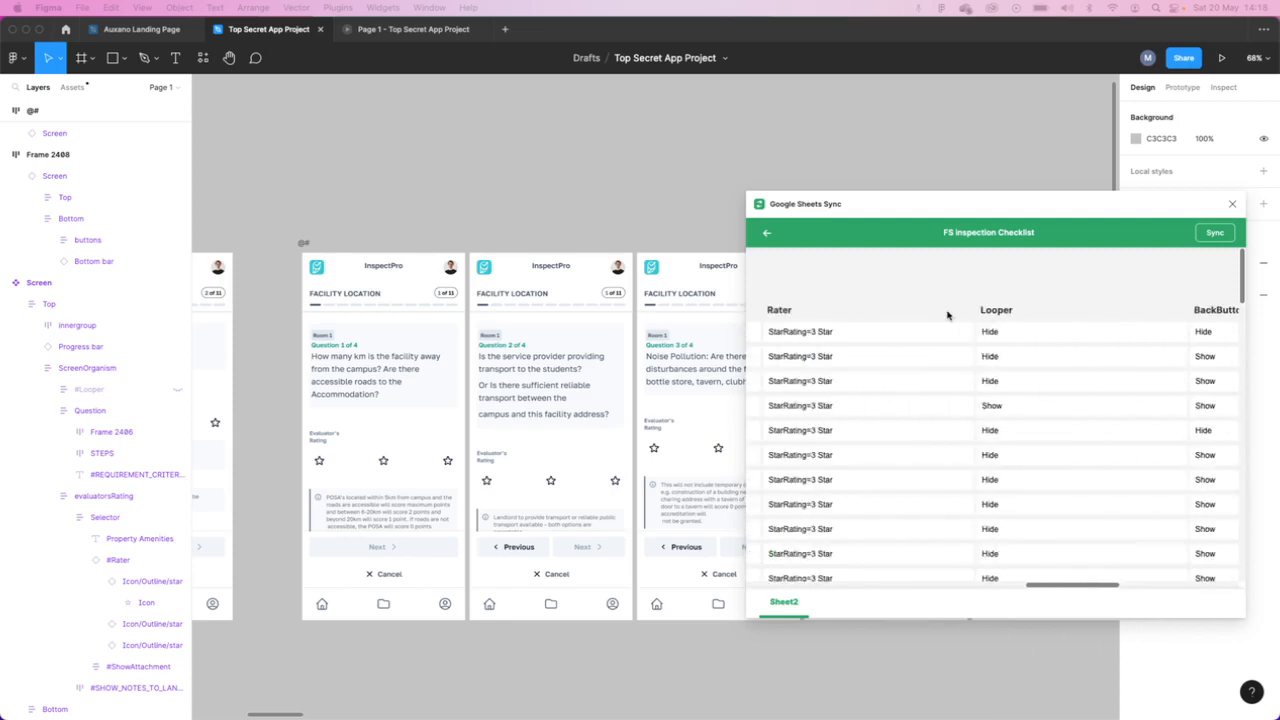
scroll(947, 315, "left", 15)
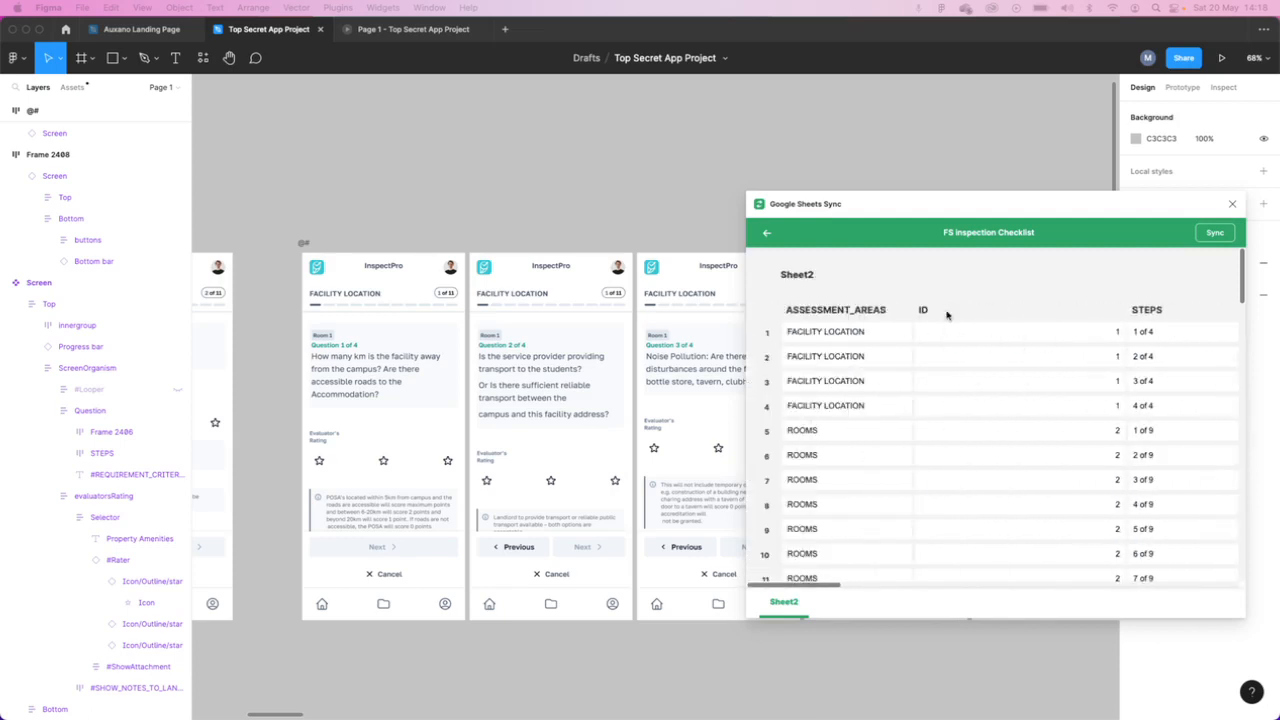
- Examine the rating and landlord notes columns of Sheet2, and read down the Rater column's StarRating values
scroll(947, 315, "right", 15)
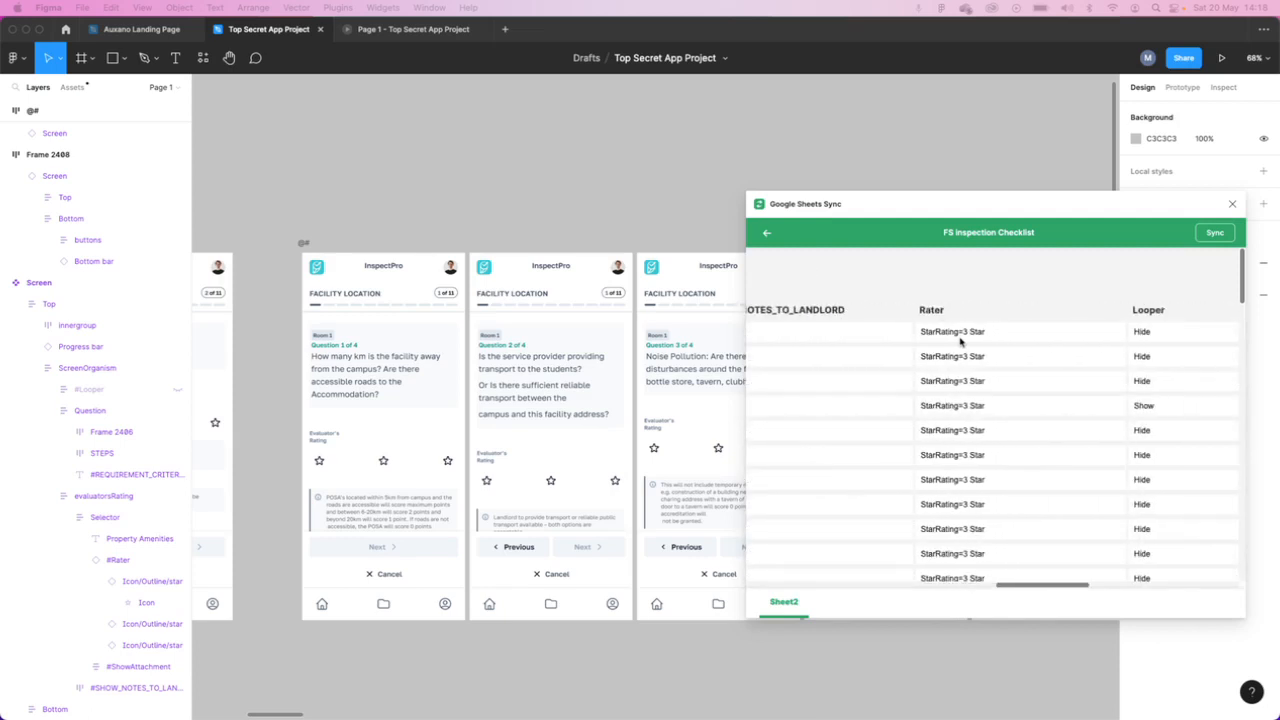
scroll(957, 338, "left", 5)
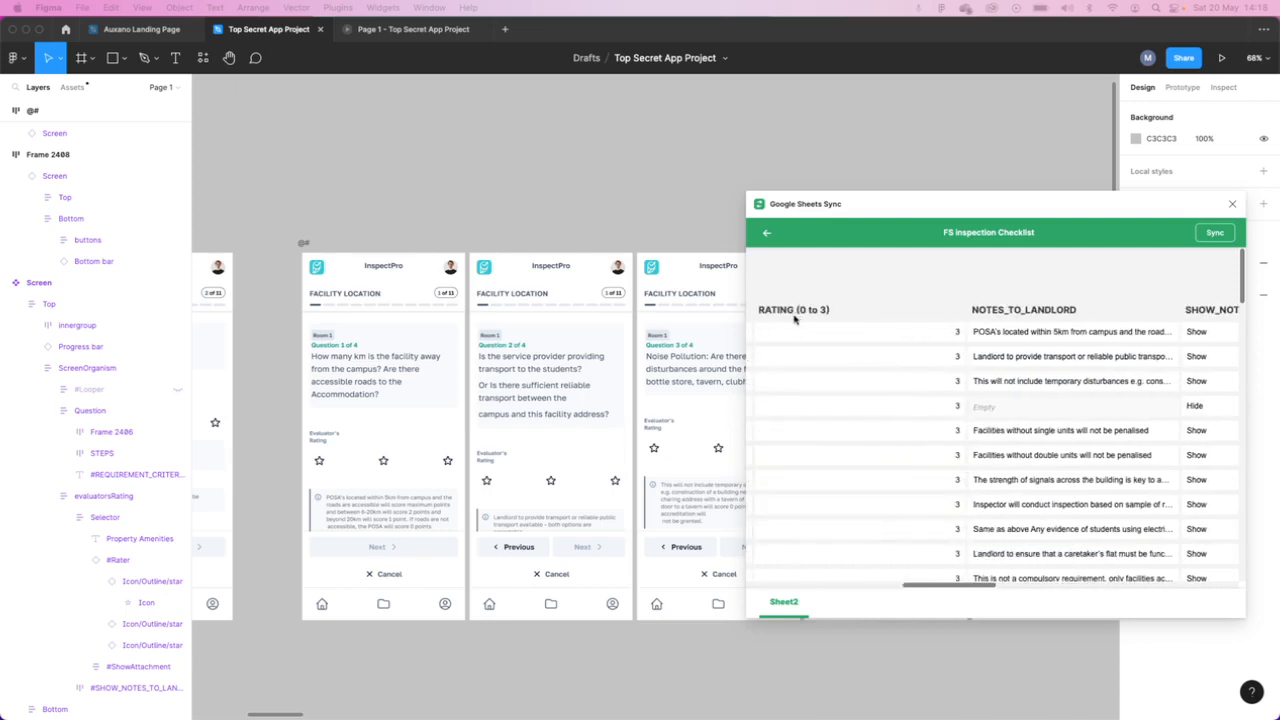
scroll(993, 331, "right", 5)
scroll(993, 331, "right", 3)
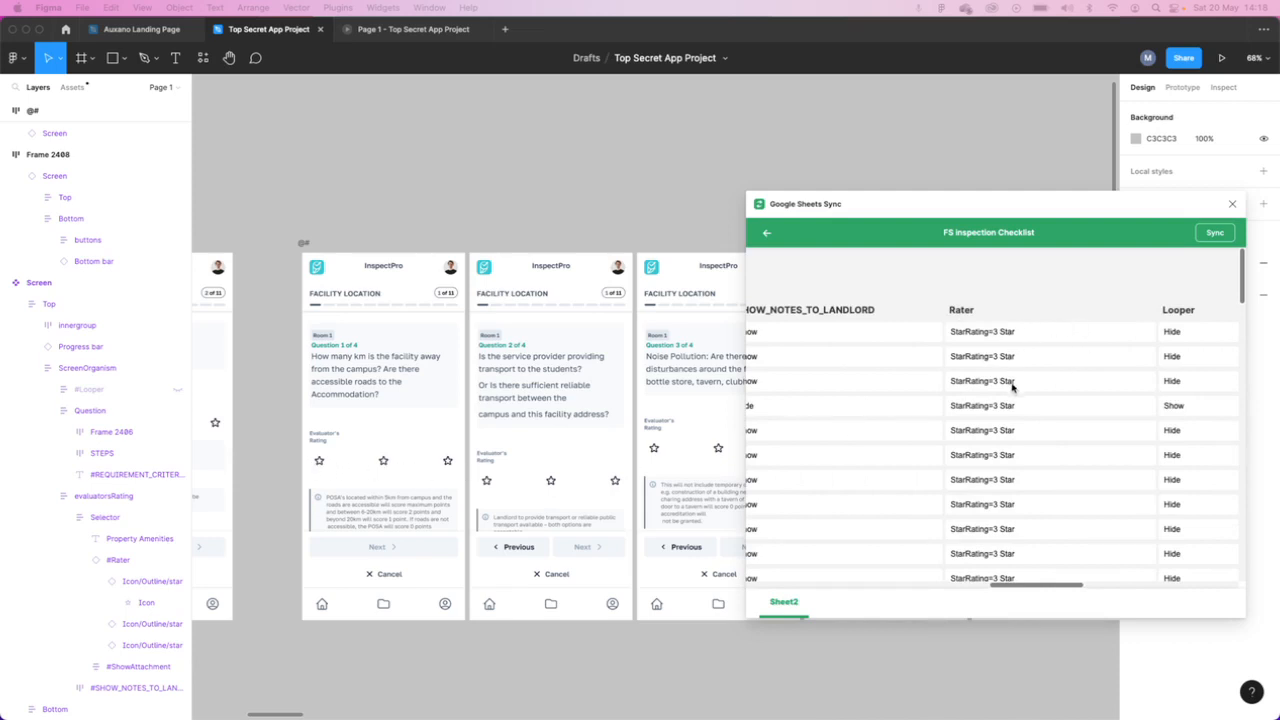
scroll(1015, 392, "down", 5)
scroll(1015, 393, "down", 3)
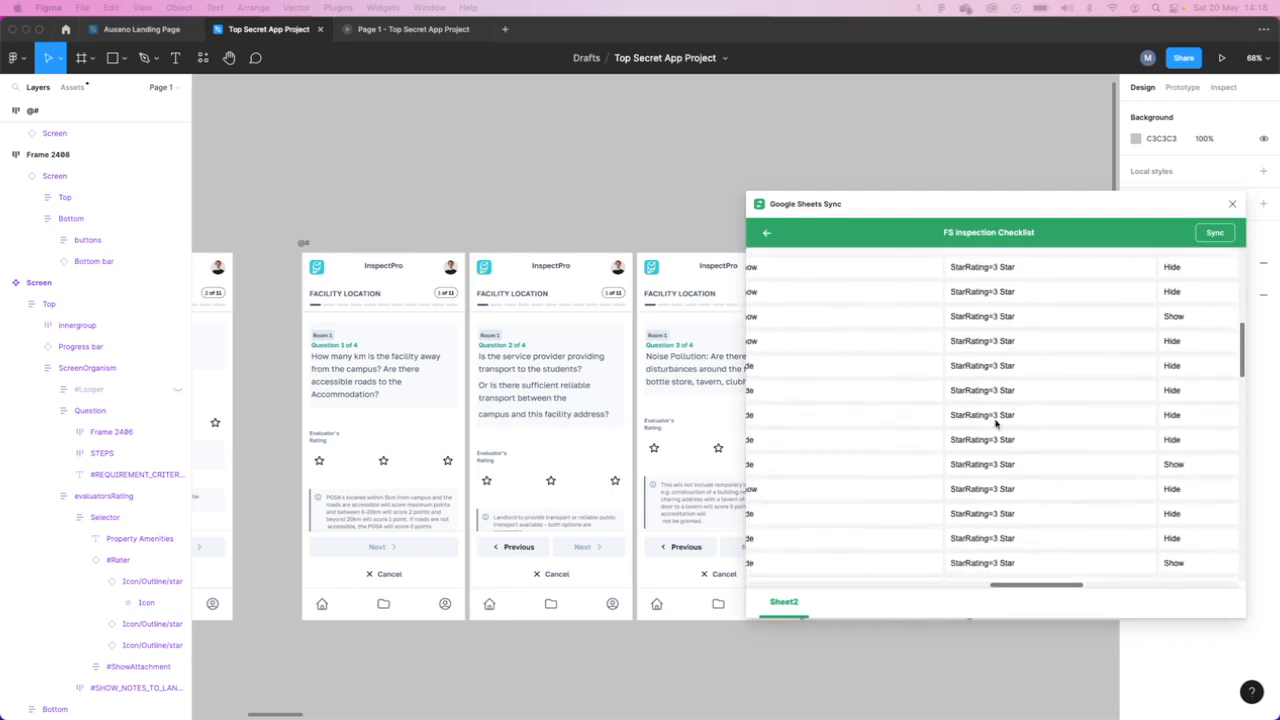
scroll(1003, 424, "down", 8)
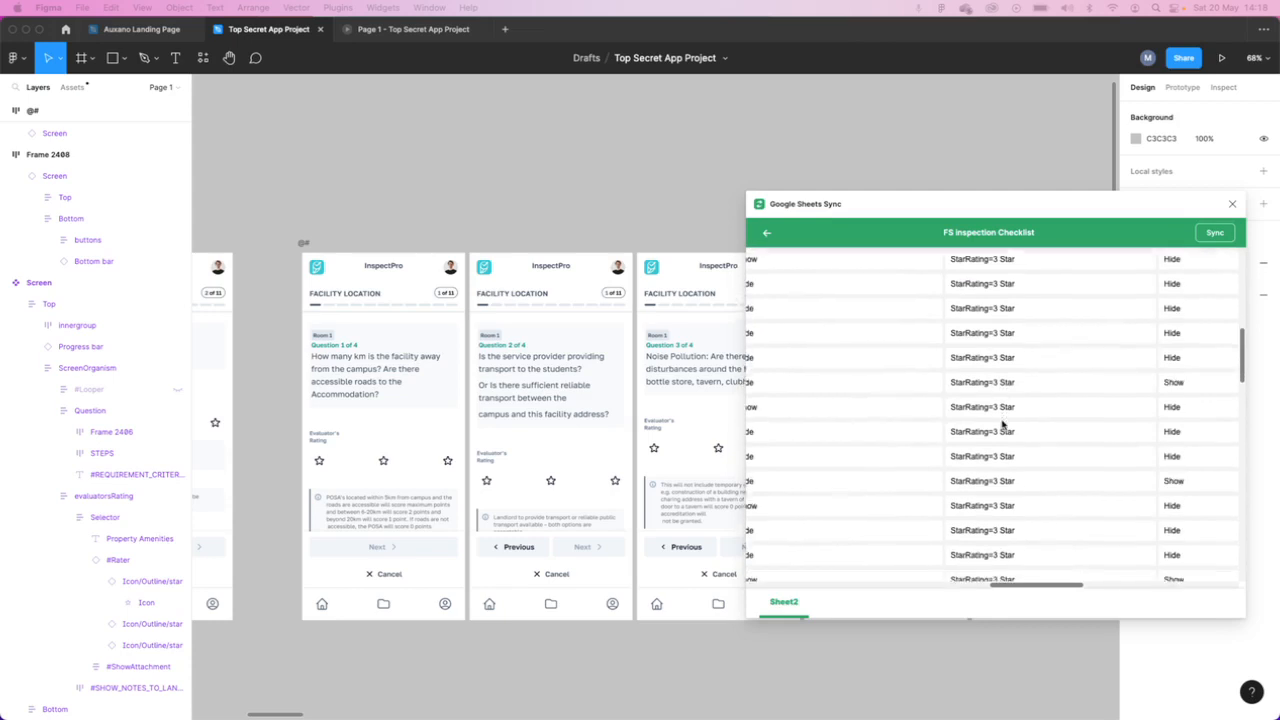
scroll(1003, 424, "down", 3)
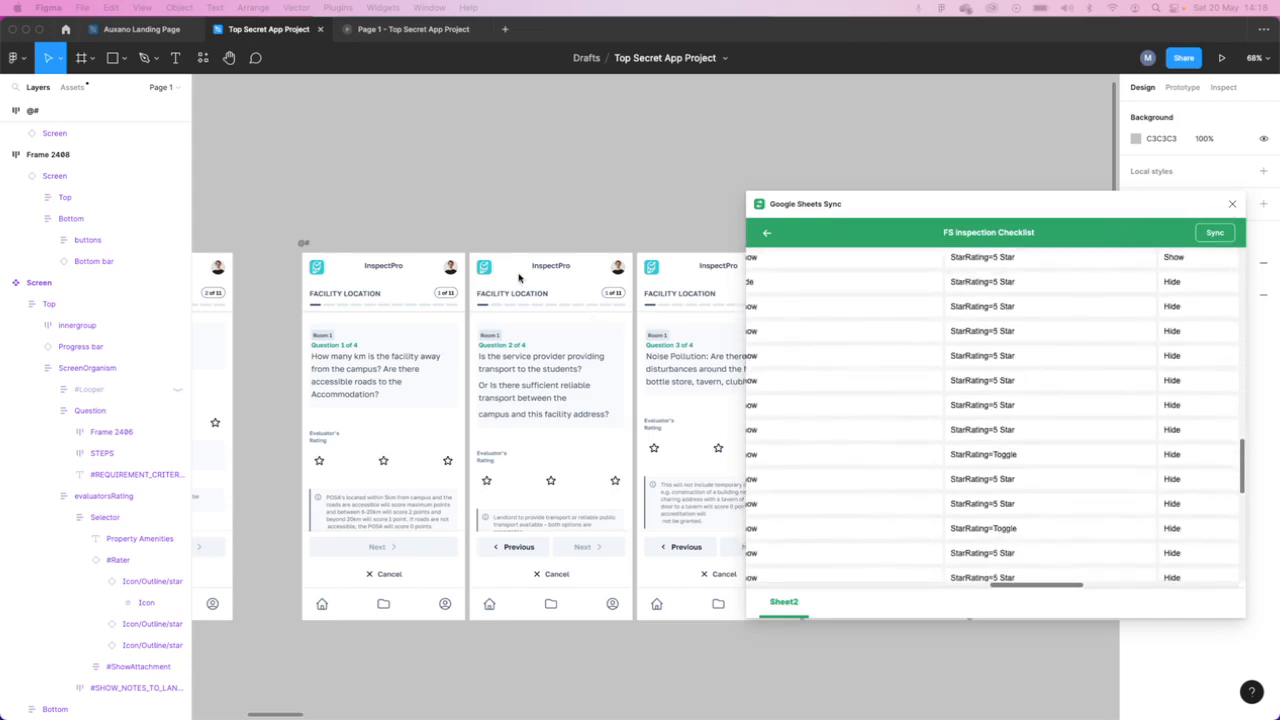
- Close the Google Sheets Sync plugin and review the row of synced screens beside the main Screen component
left_click(1231, 205)
scroll(855, 362, "right", 10)
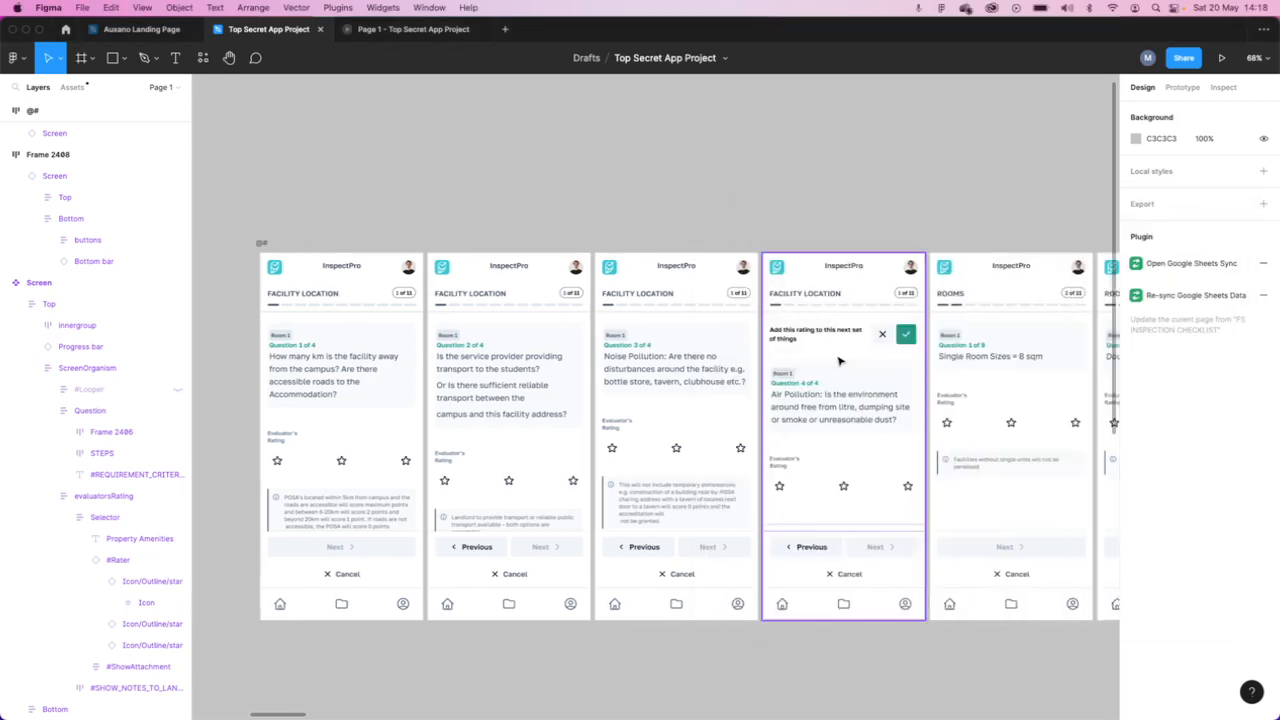
scroll(840, 362, "right", 2)
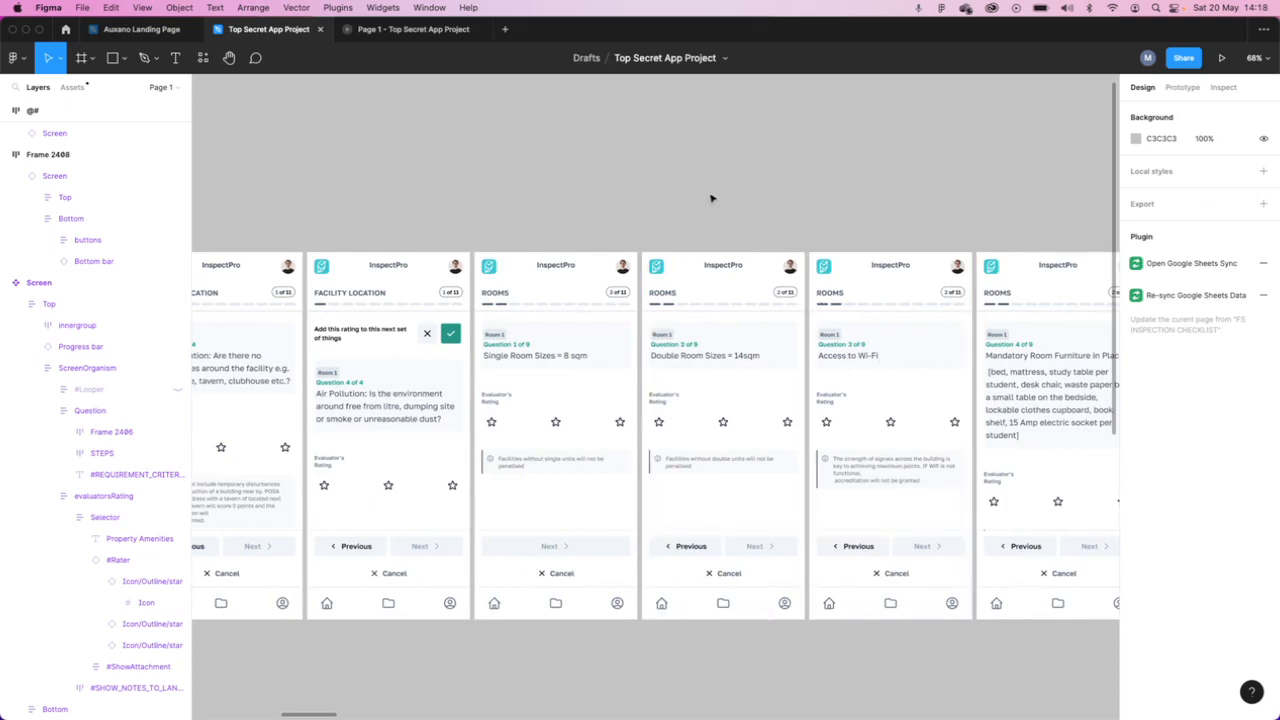
scroll(697, 250, "down", 5)
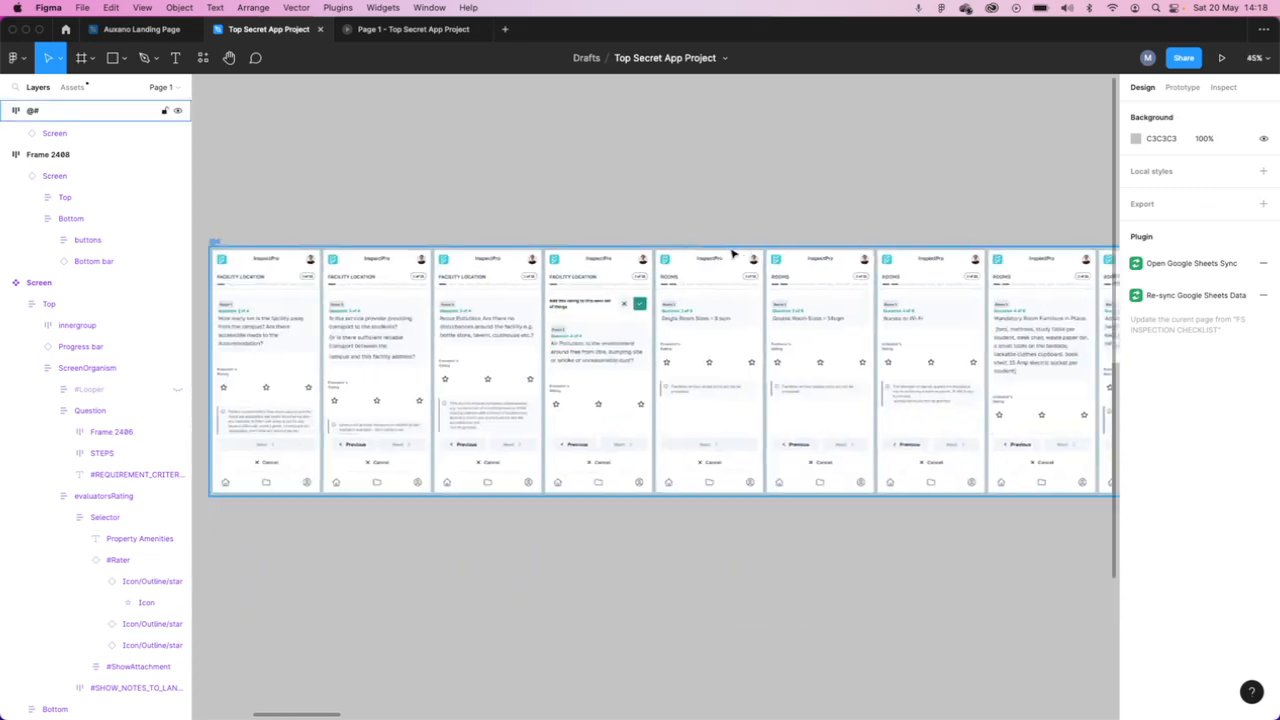
scroll(670, 250, "left", 3)
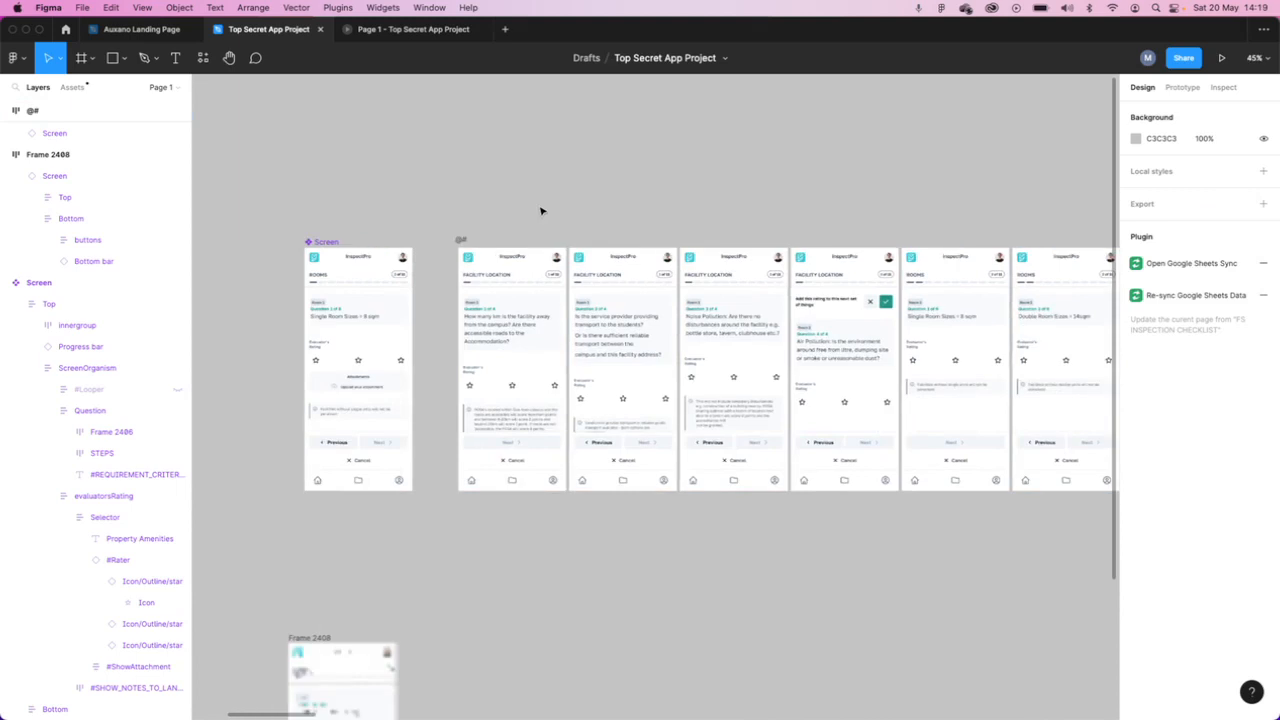
- Select all the Screen instances nested in the @# frame and bring the whole row into view
left_click(466, 242)
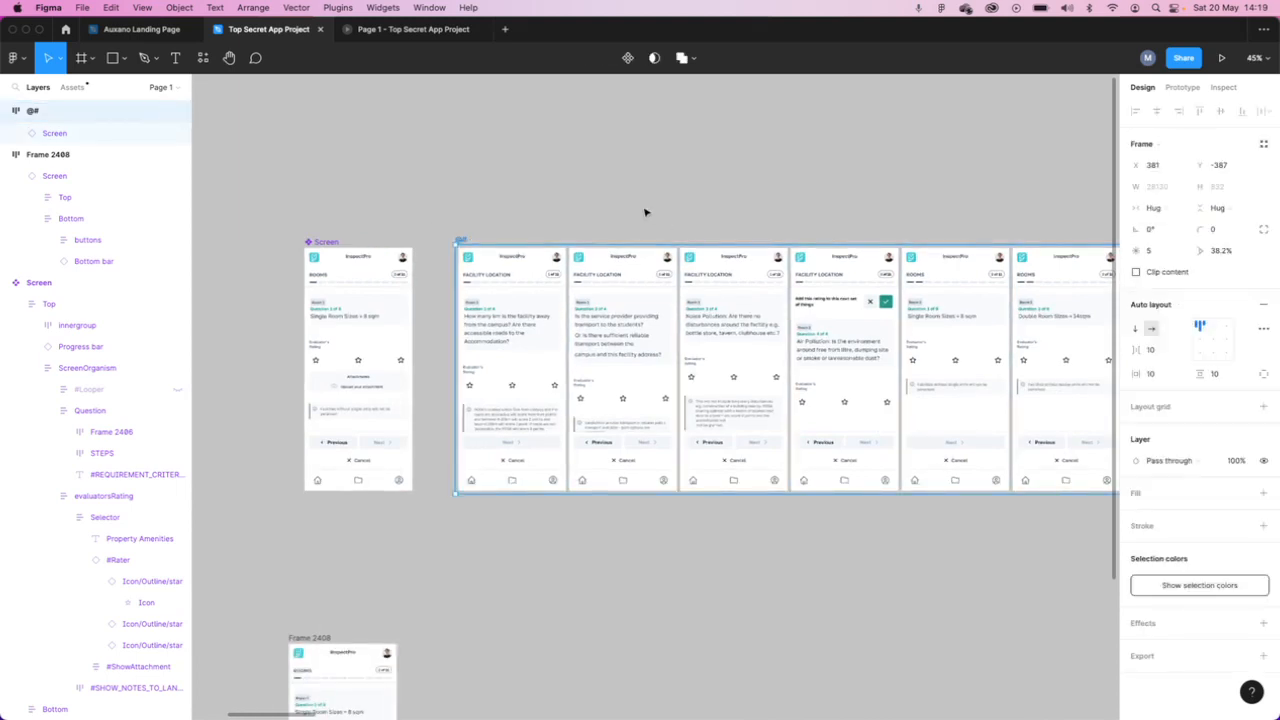
key("Return")
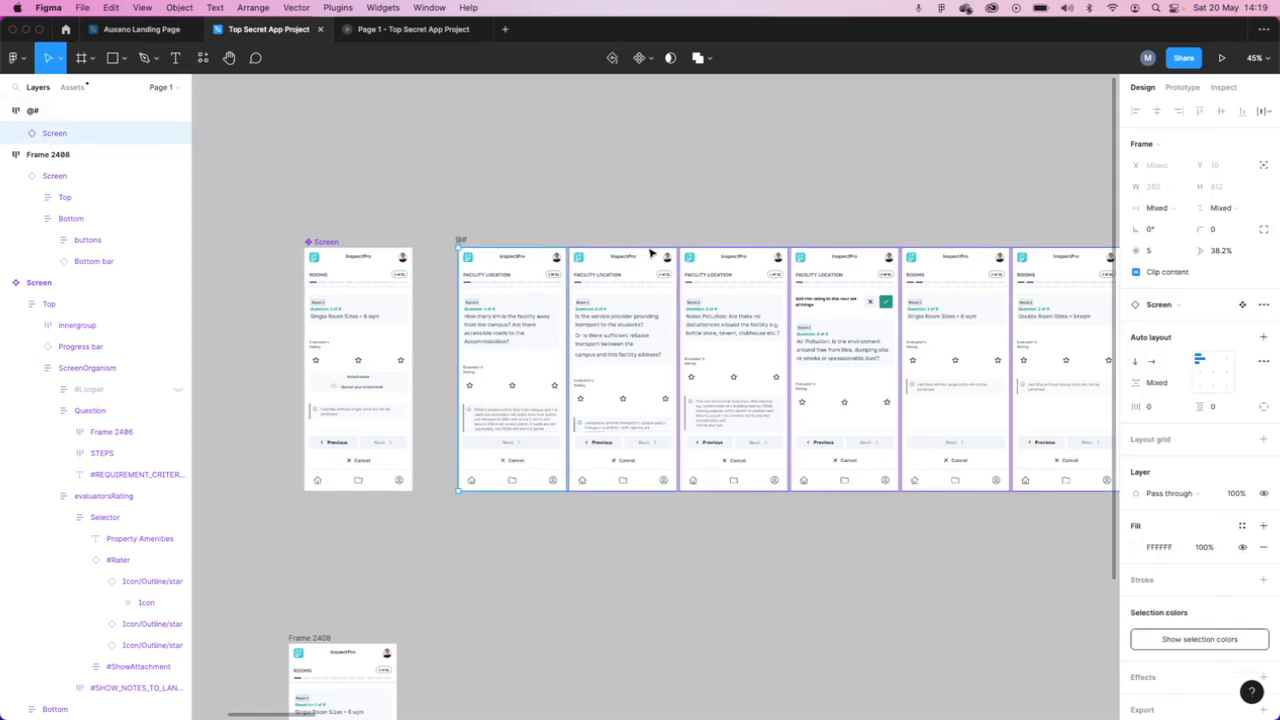
scroll(655, 250, "down", 10)
scroll(843, 292, "right", 10)
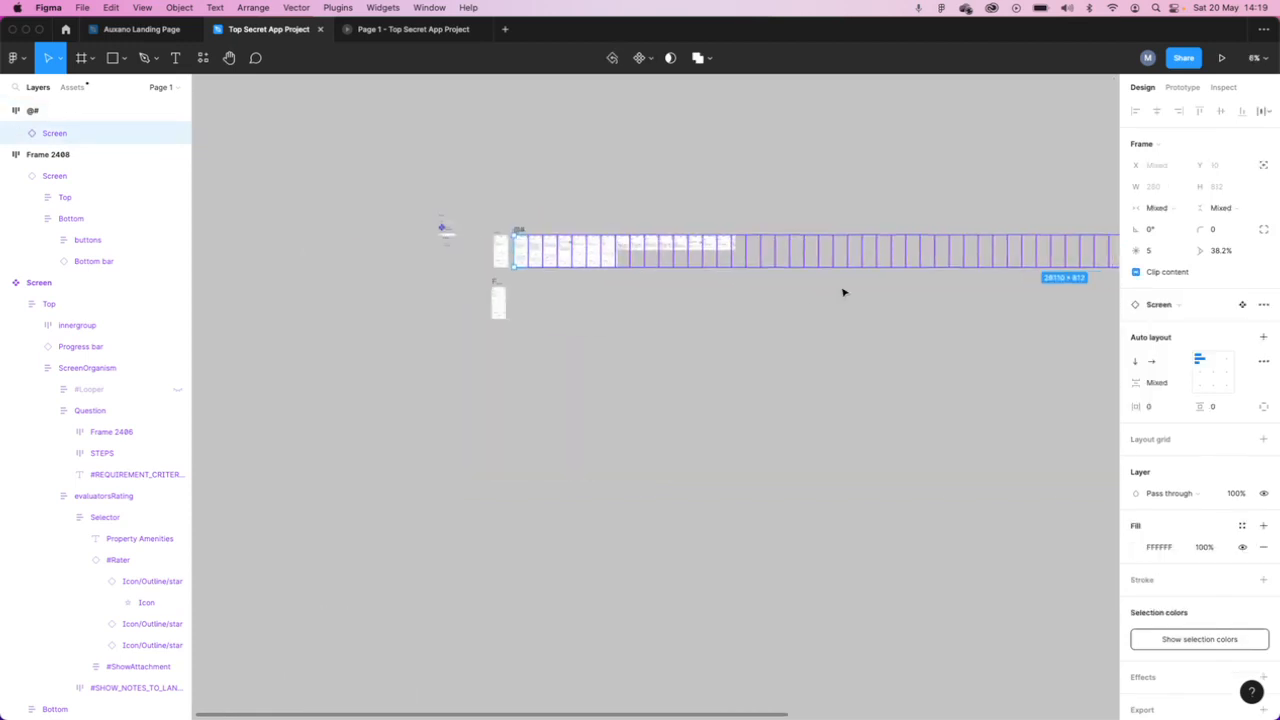
scroll(839, 292, "down", 5)
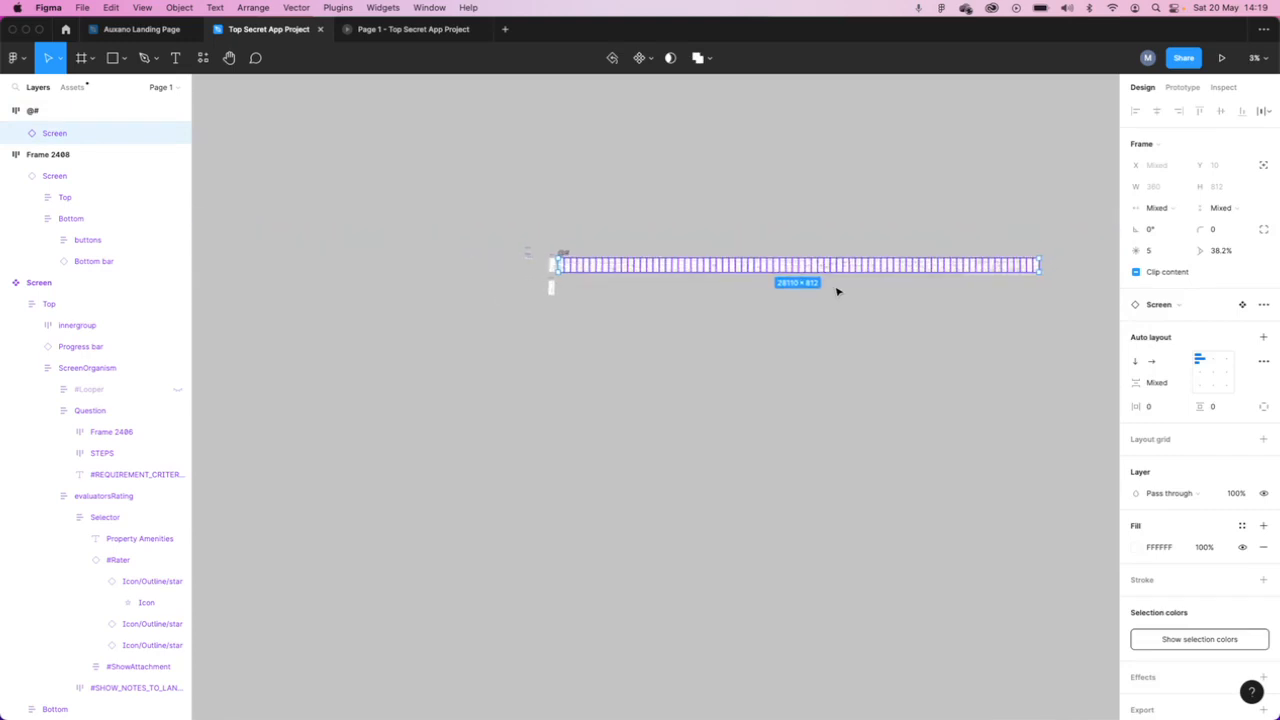
- Find the AutoGrid plugin and run it on the selected Screen instances
left_click(205, 58)
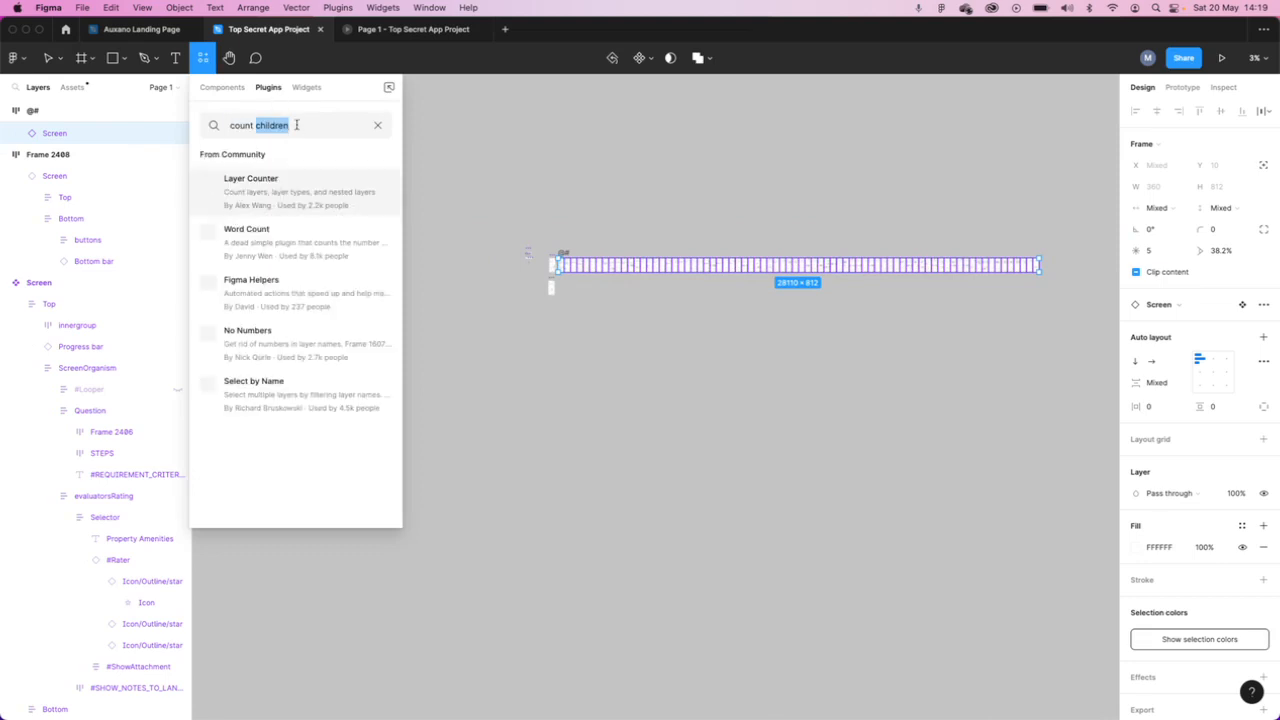
type("aut")
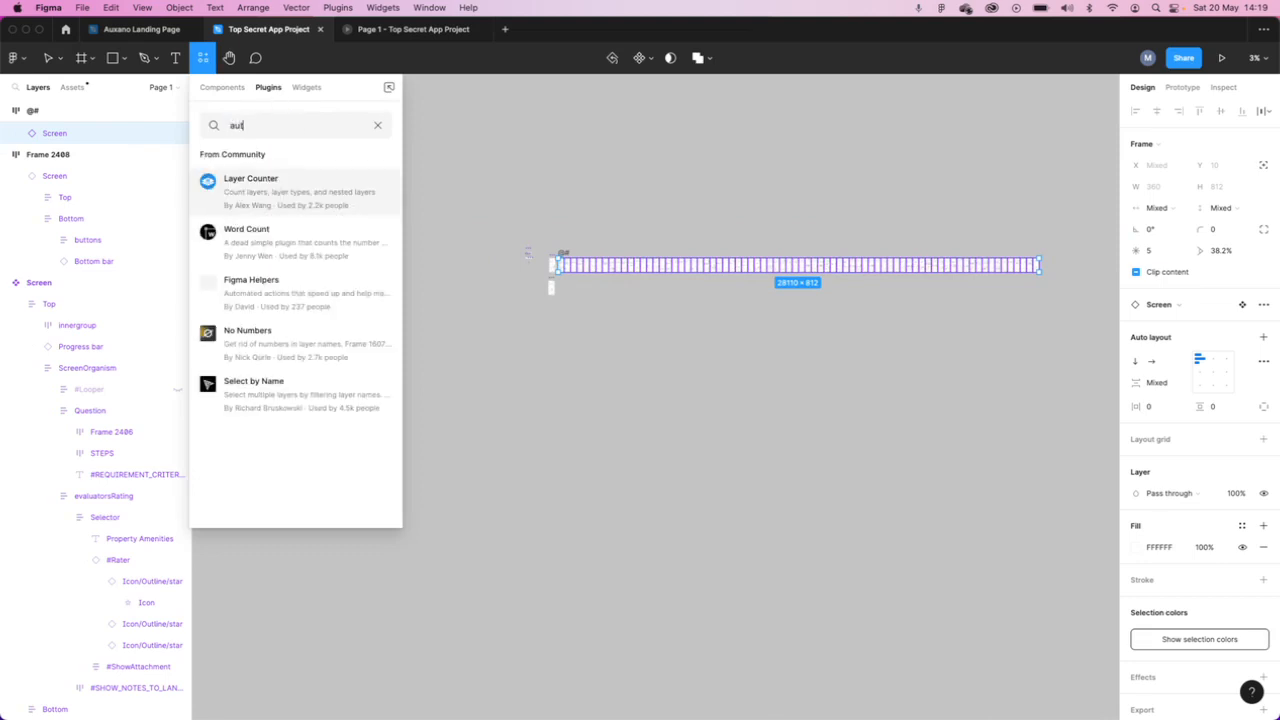
type("ogid")
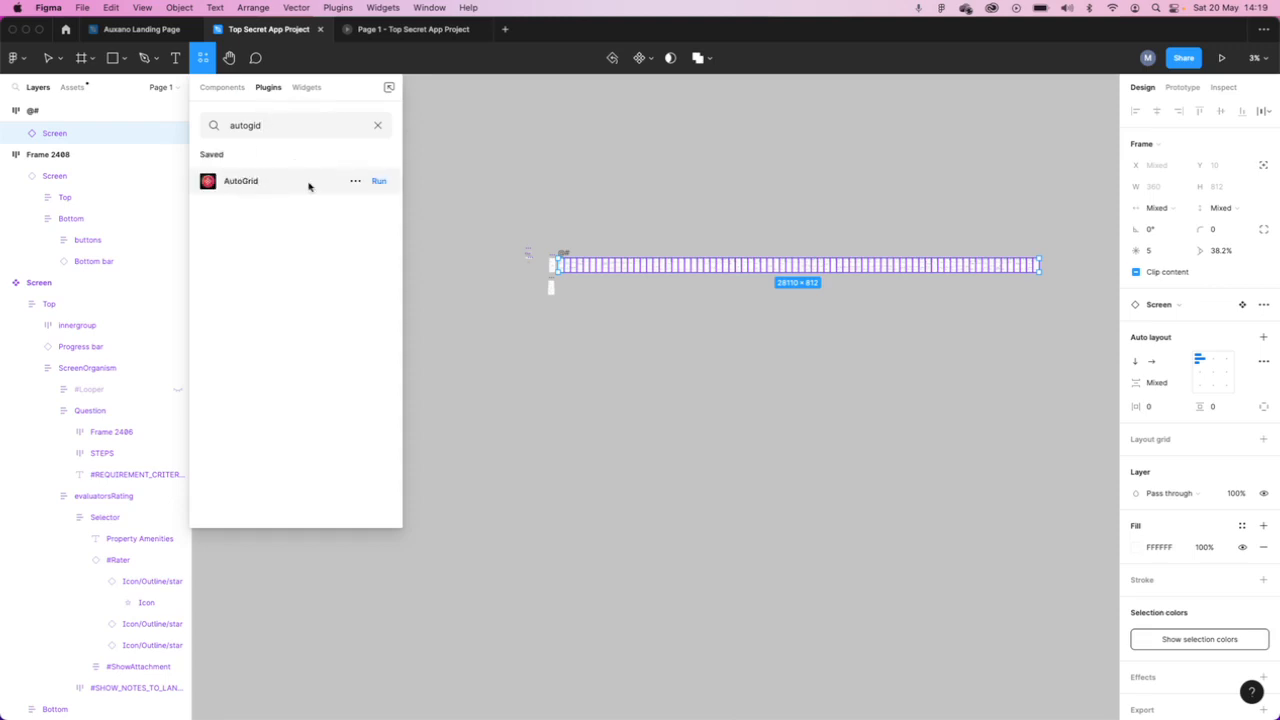
left_click(355, 180)
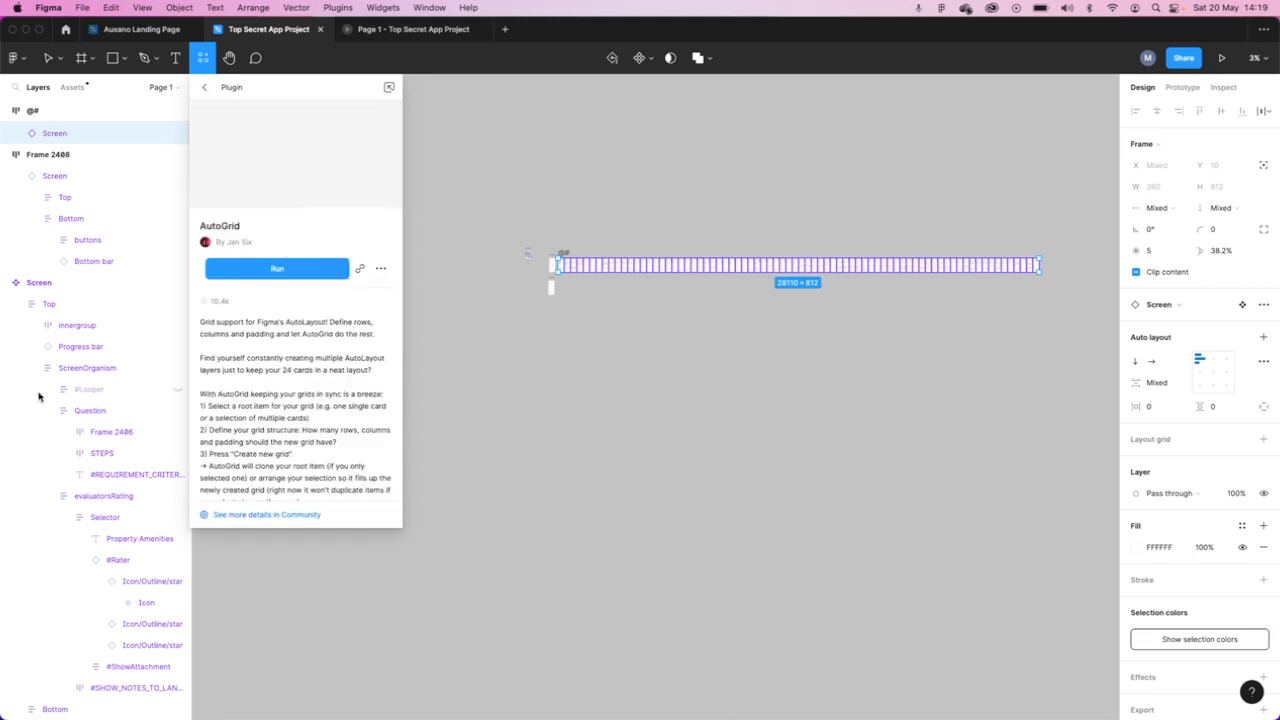
left_click(289, 271)
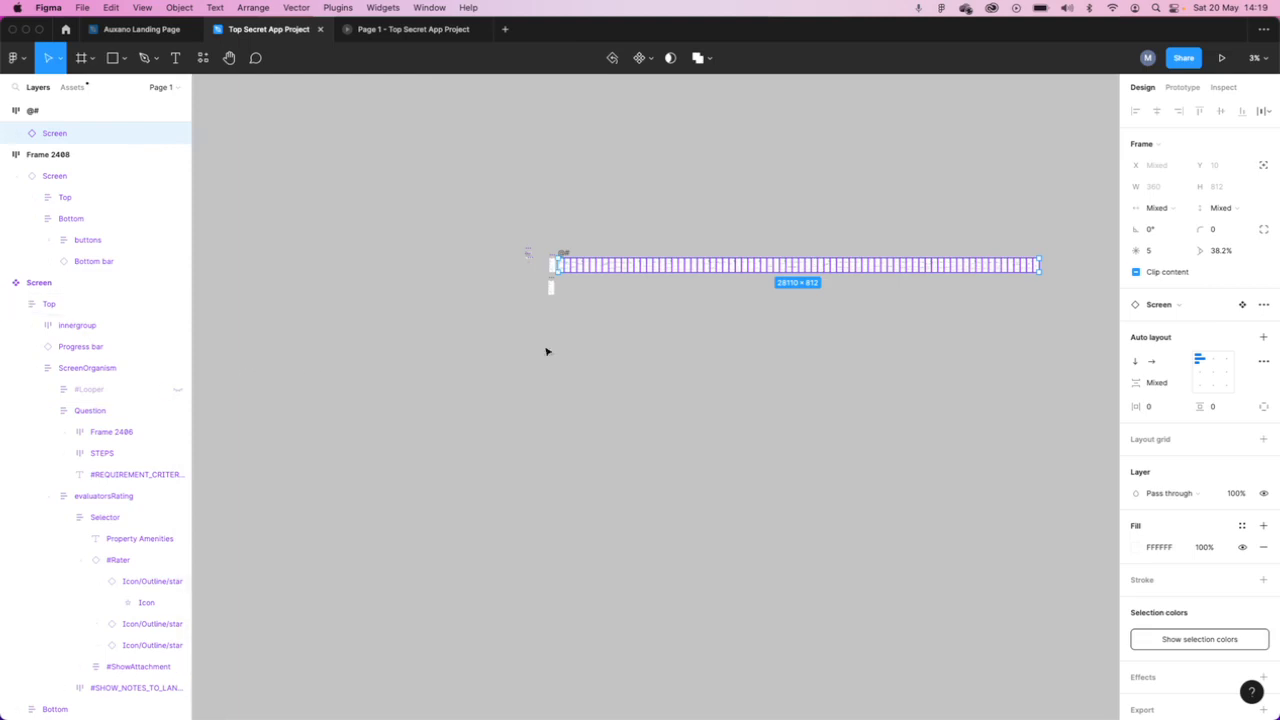
key("super+alt+p")
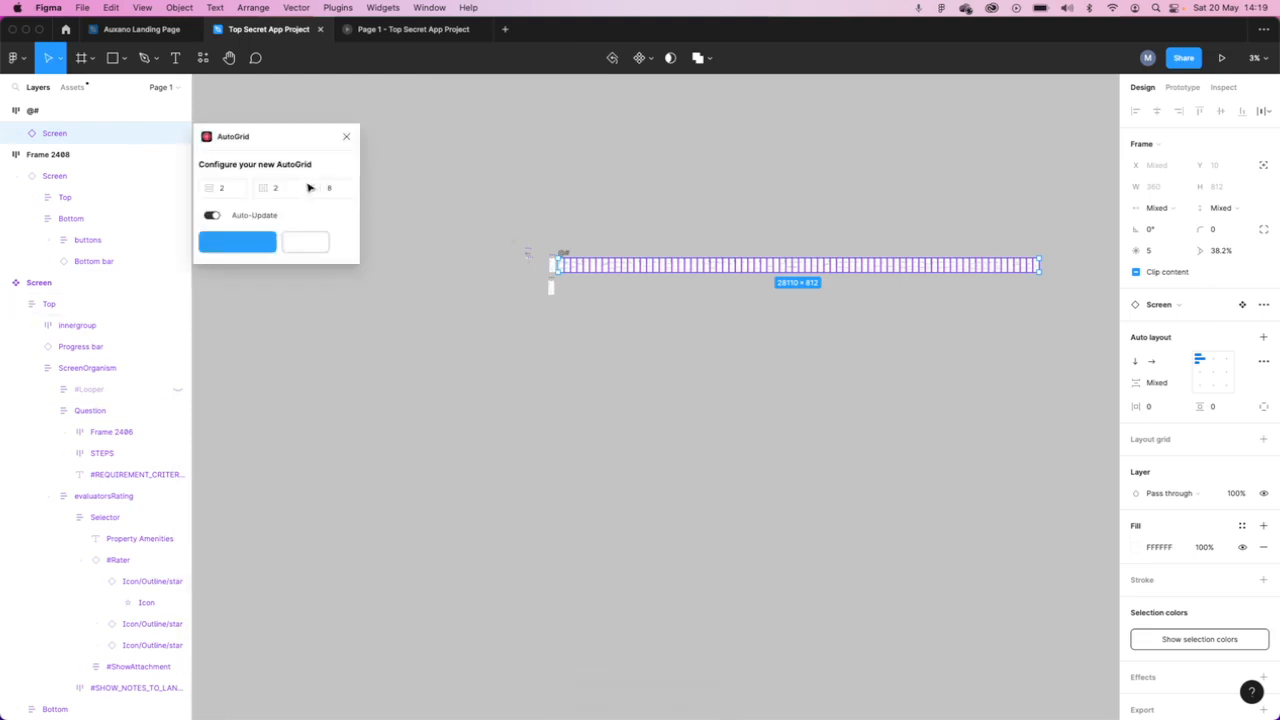